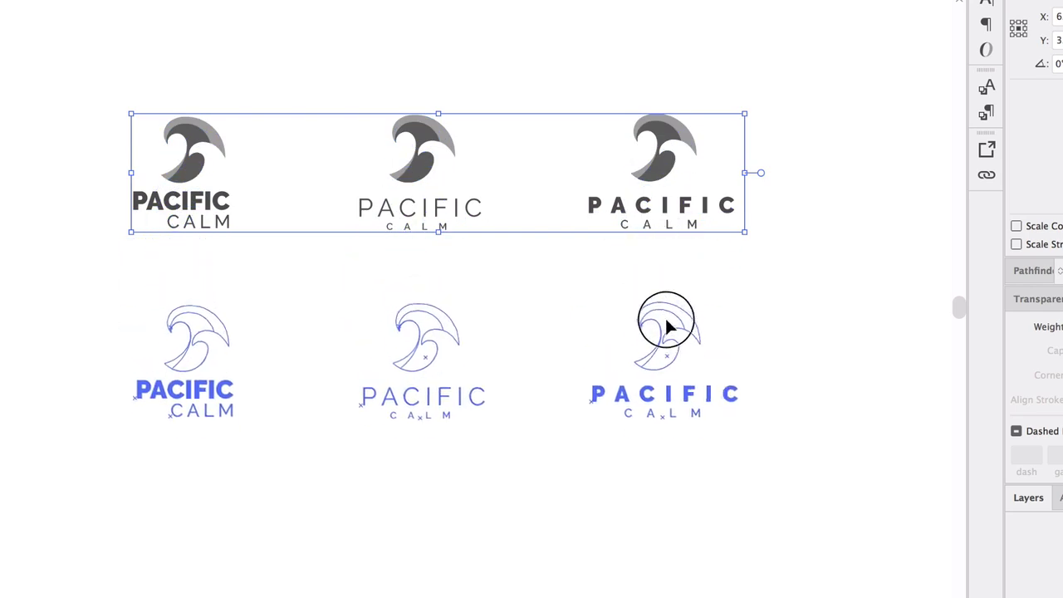
Set the font of the PACIFIC text in the lower row's first logo to Abril Fatface.
left_click(348, 491)
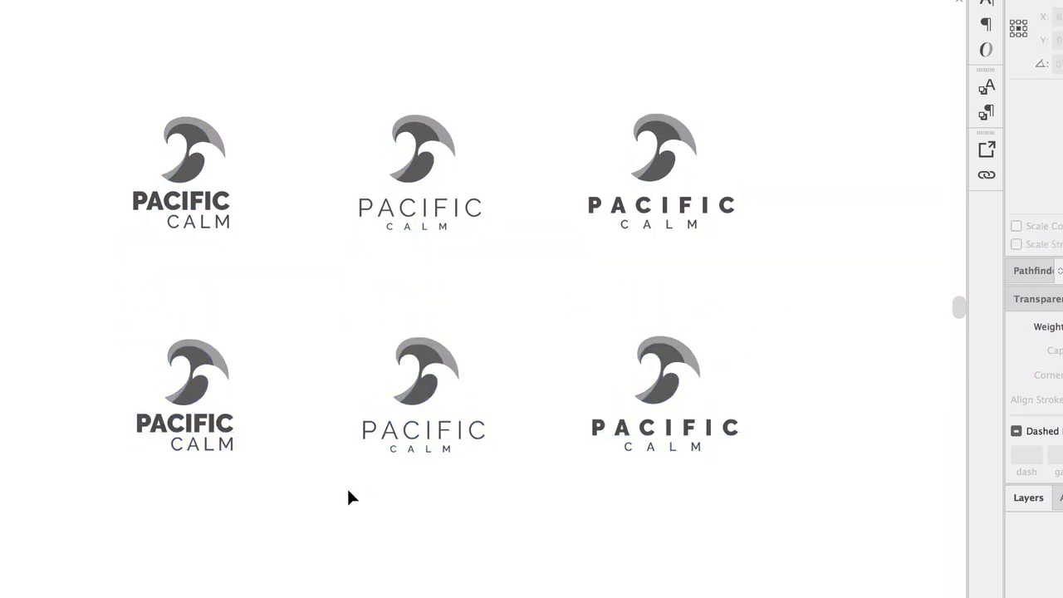
scroll(348, 474, "left", 2)
scroll(348, 475, "down", 1)
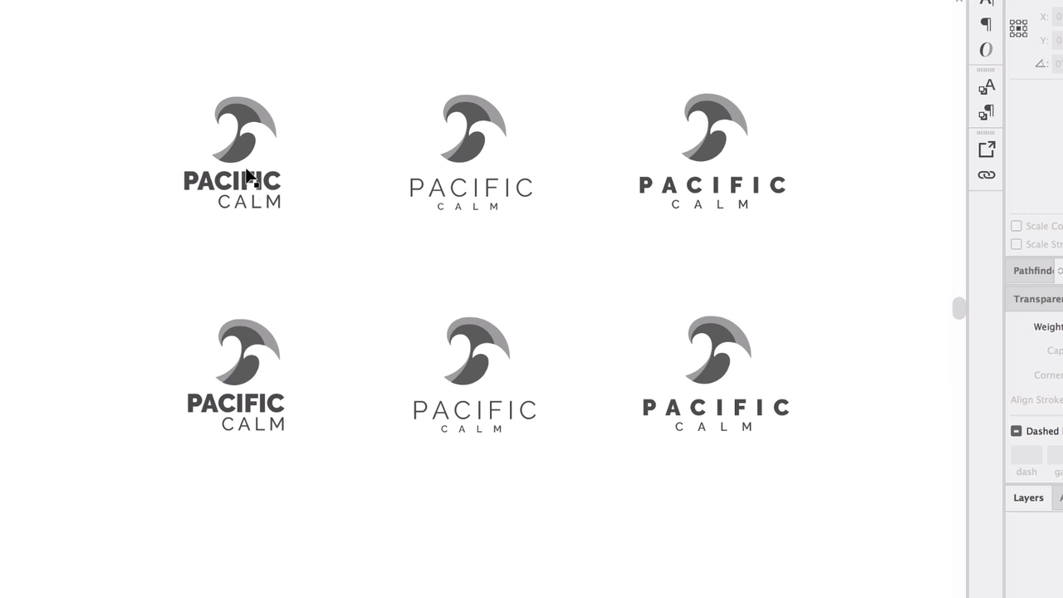
left_click(211, 407)
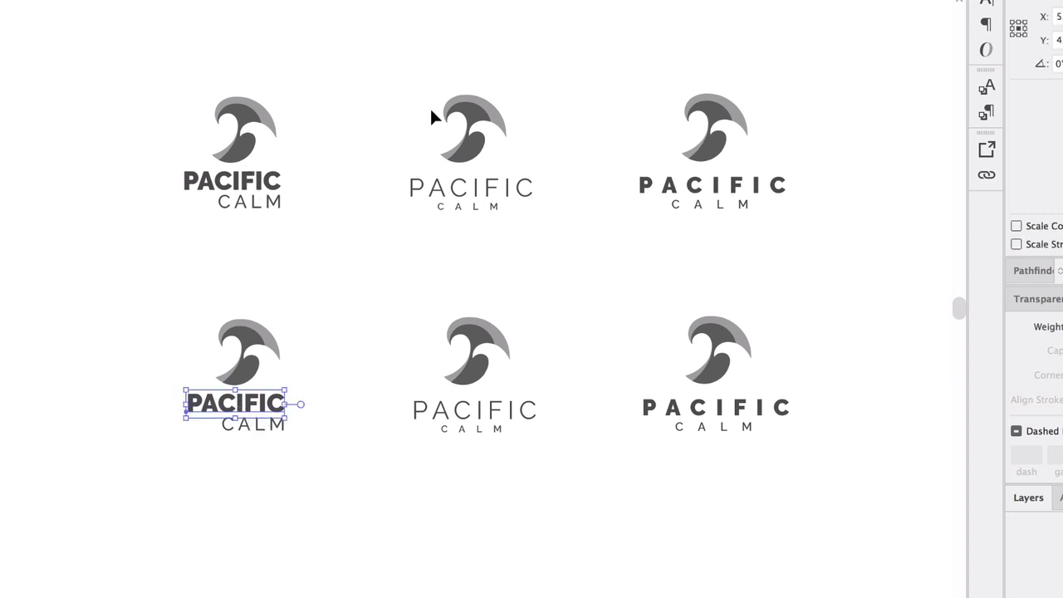
left_click(704, 0)
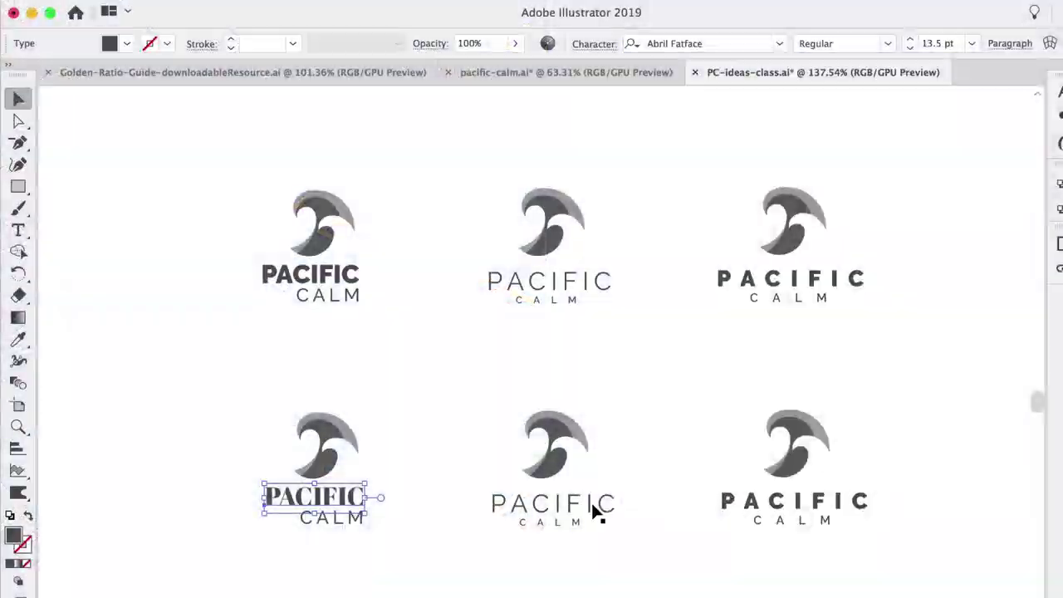
Change the PACIFIC text of the lower row's middle logo to Abril Fatface.
left_click(595, 504)
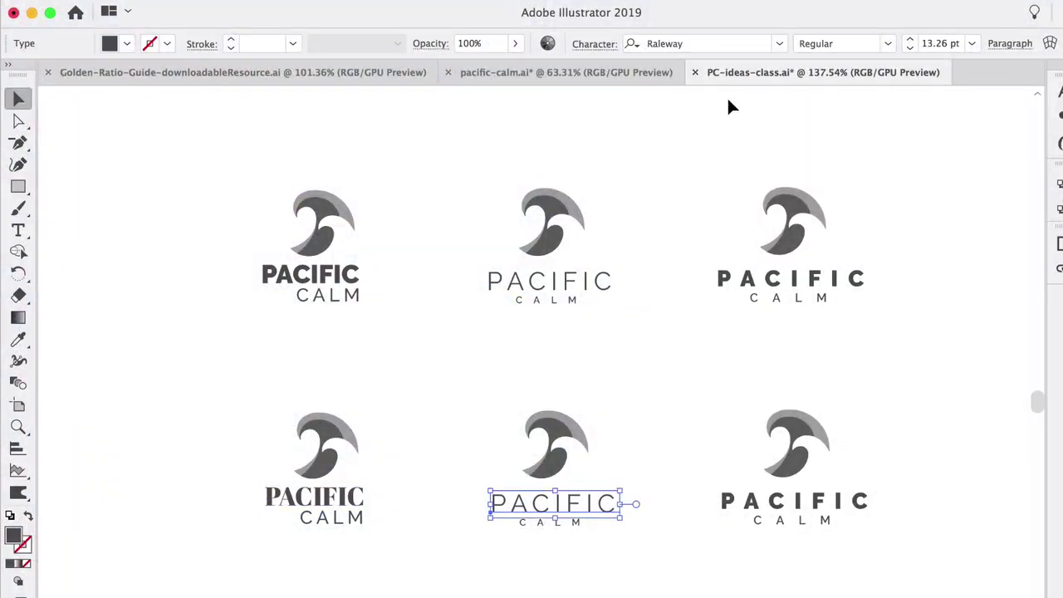
left_click(778, 44)
left_click(813, 138)
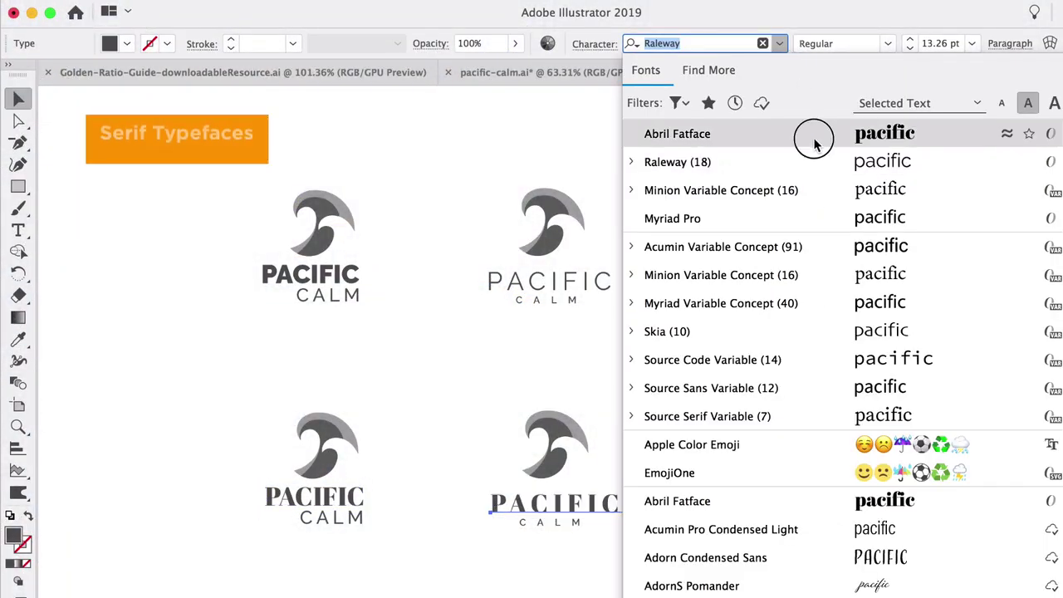
Apply a slab-serif font to the PACIFIC text of the lower row's third logo.
left_click(802, 491)
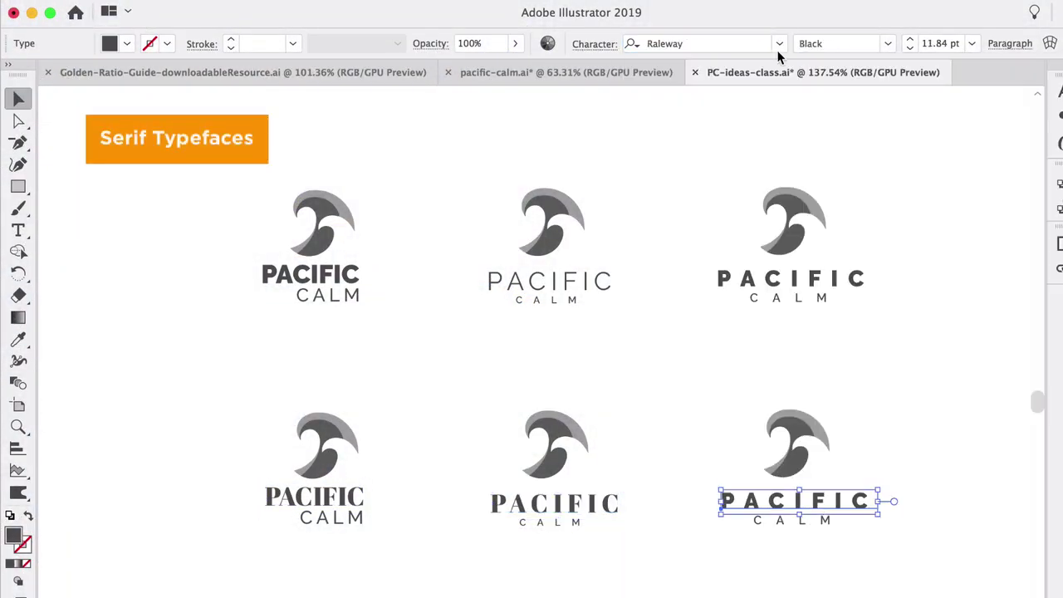
left_click(778, 49)
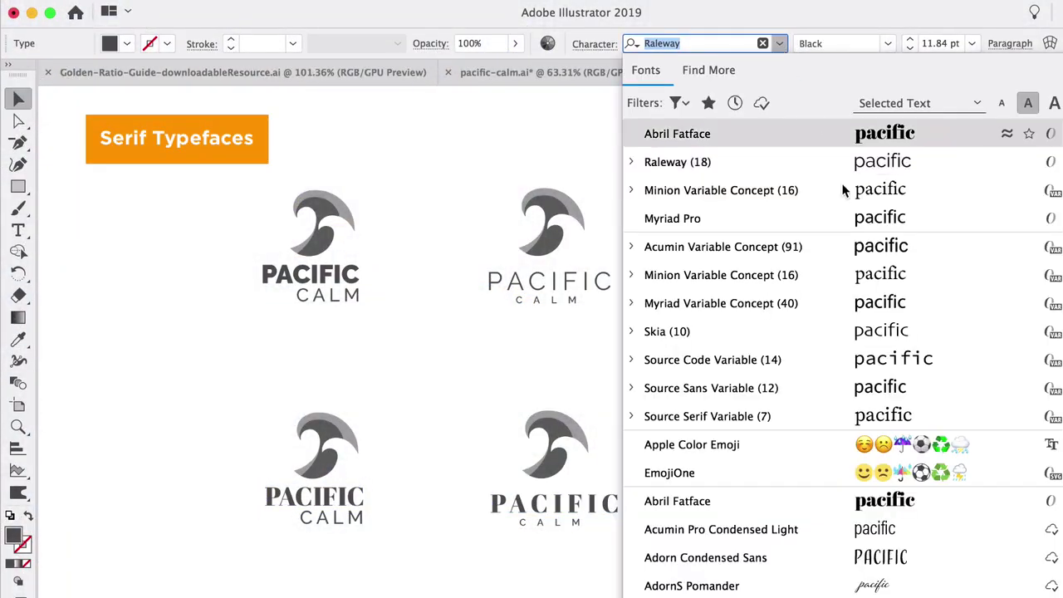
scroll(832, 390, "down", 5)
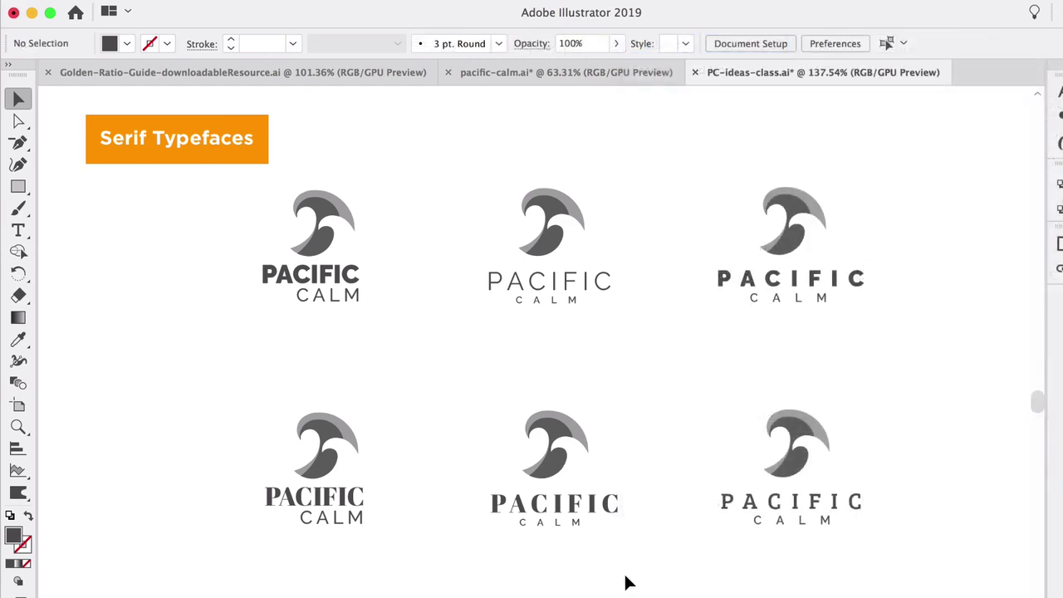
Browse the font list and set the lower row's first PACIFIC text to Didot LT Pro Roman.
left_click(592, 504)
left_click(291, 500)
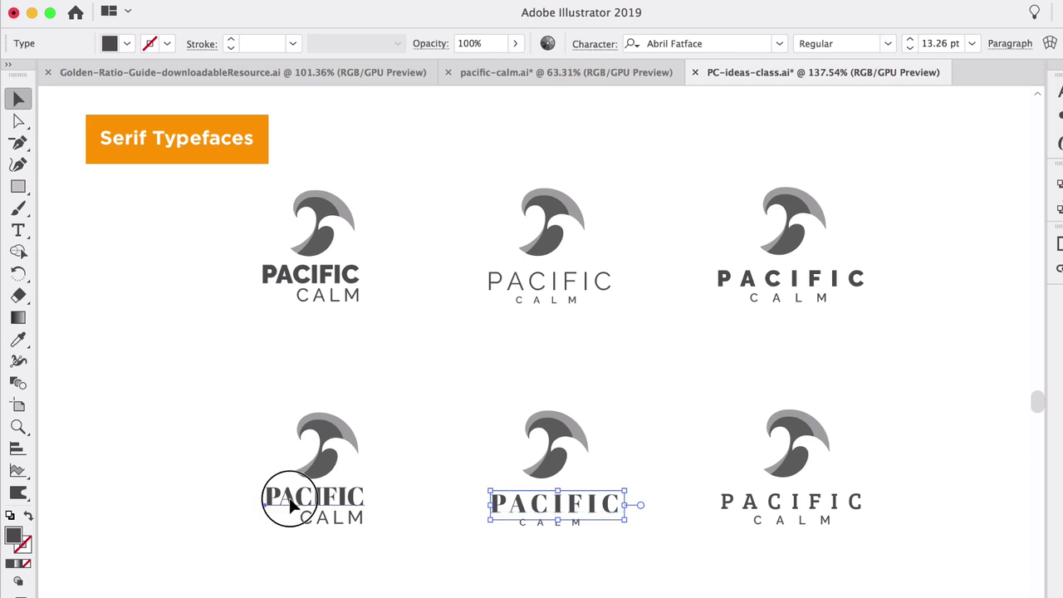
left_click(781, 48)
scroll(830, 450, "down", 10)
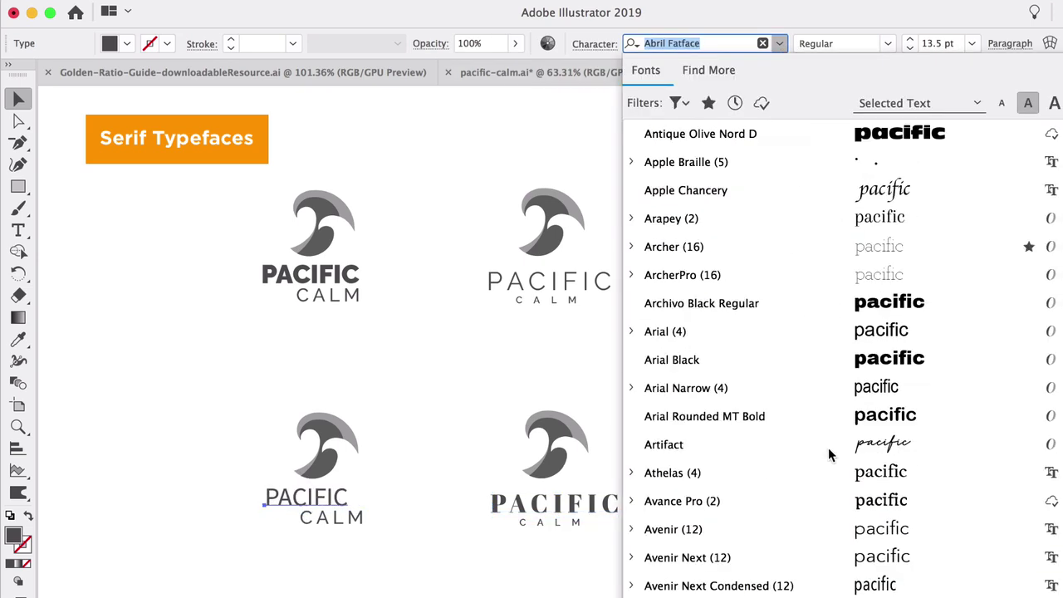
scroll(855, 475, "down", 7)
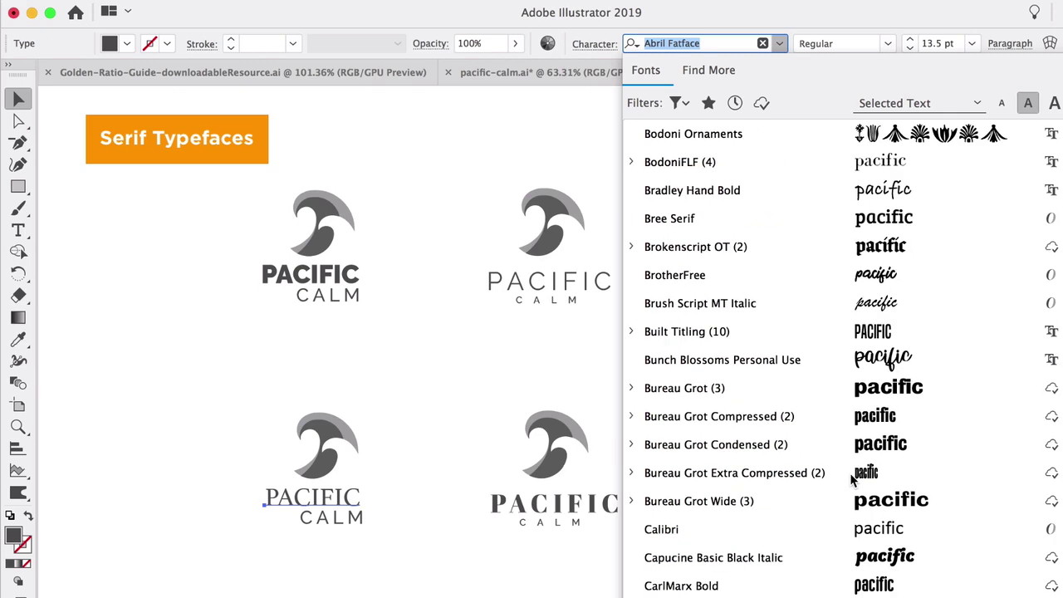
scroll(849, 472, "down", 4)
scroll(844, 486, "down", 5)
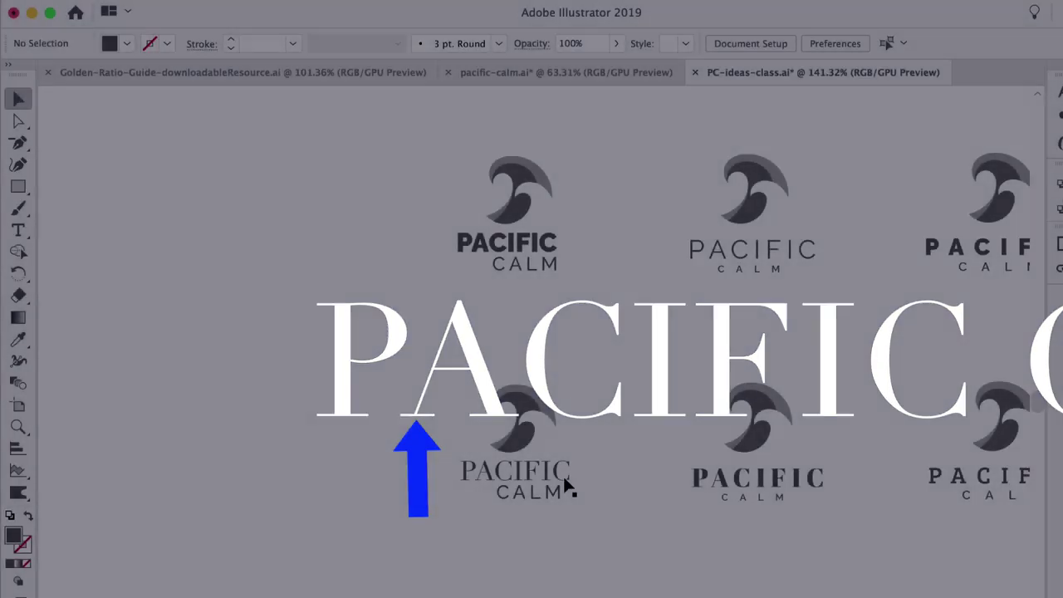
Delete the lower row of serif logos and replace it with a fresh duplicate of the three upper logos.
scroll(562, 473, "down", 5)
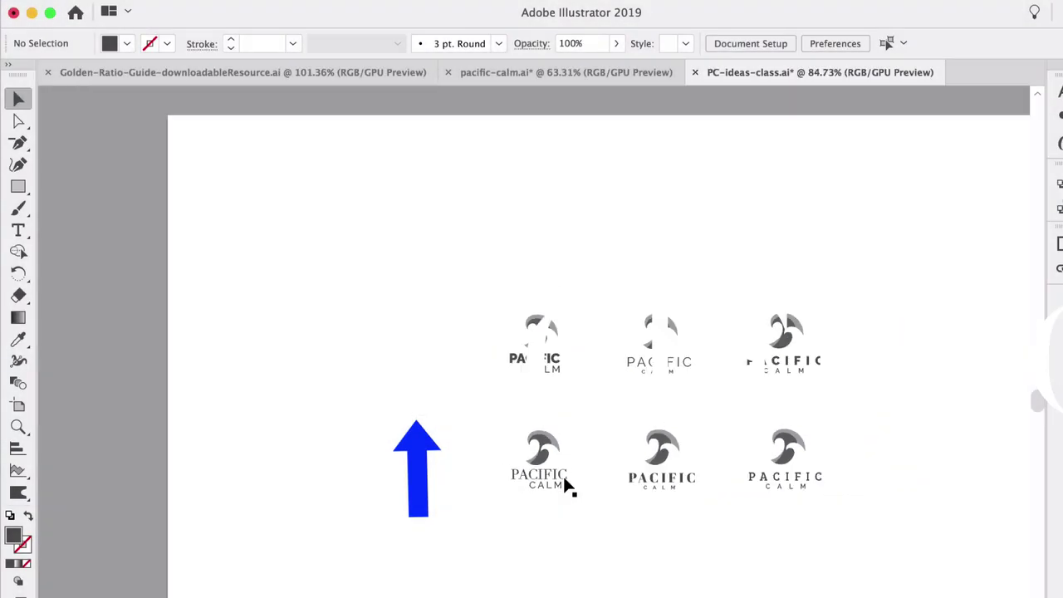
scroll(656, 508, "up", 5)
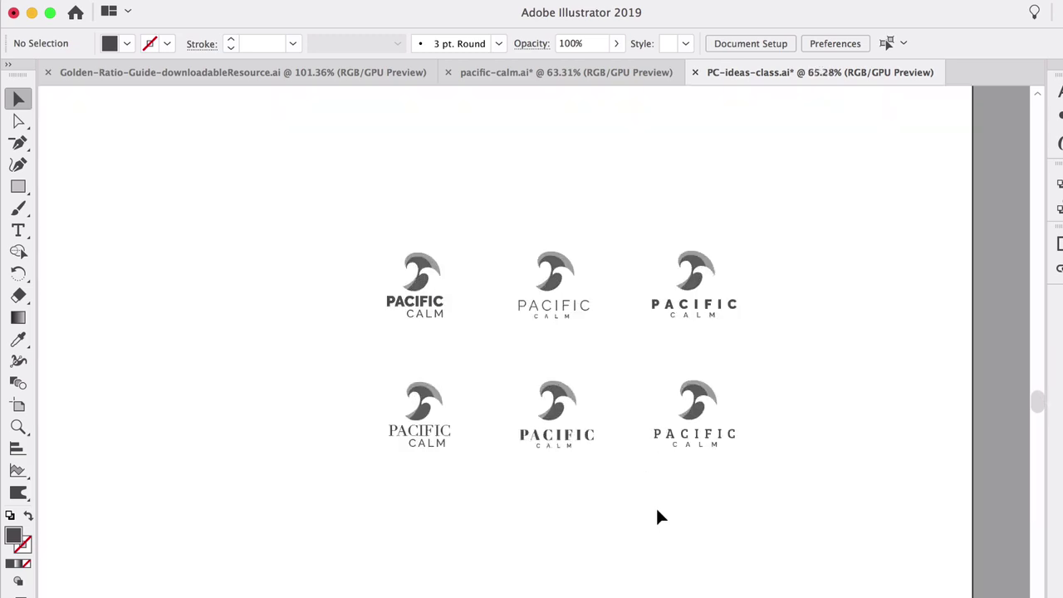
scroll(655, 510, "up", 3)
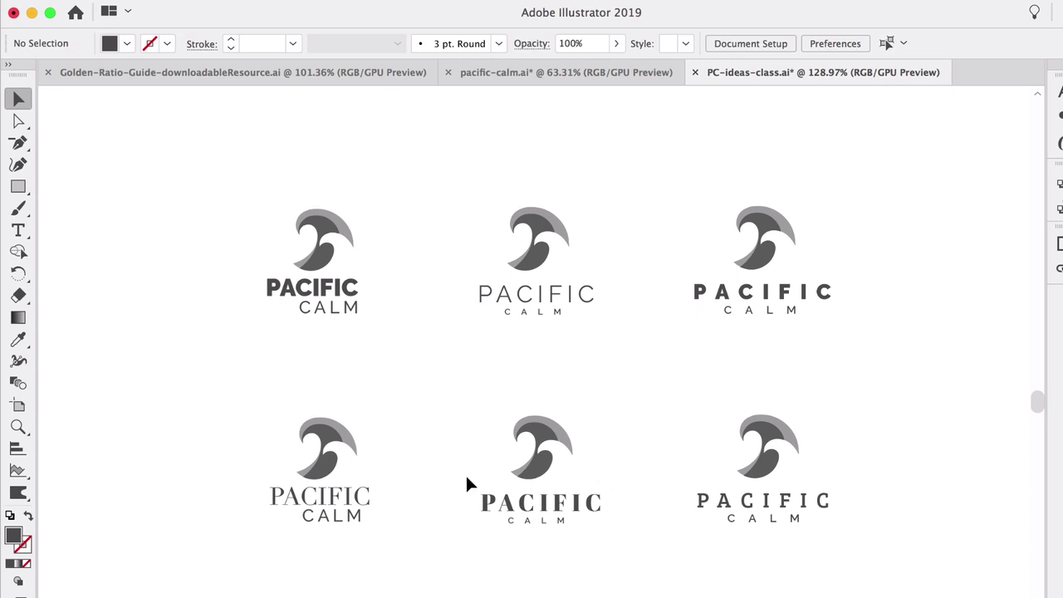
left_click_drag(237, 410, 855, 515)
key("Delete")
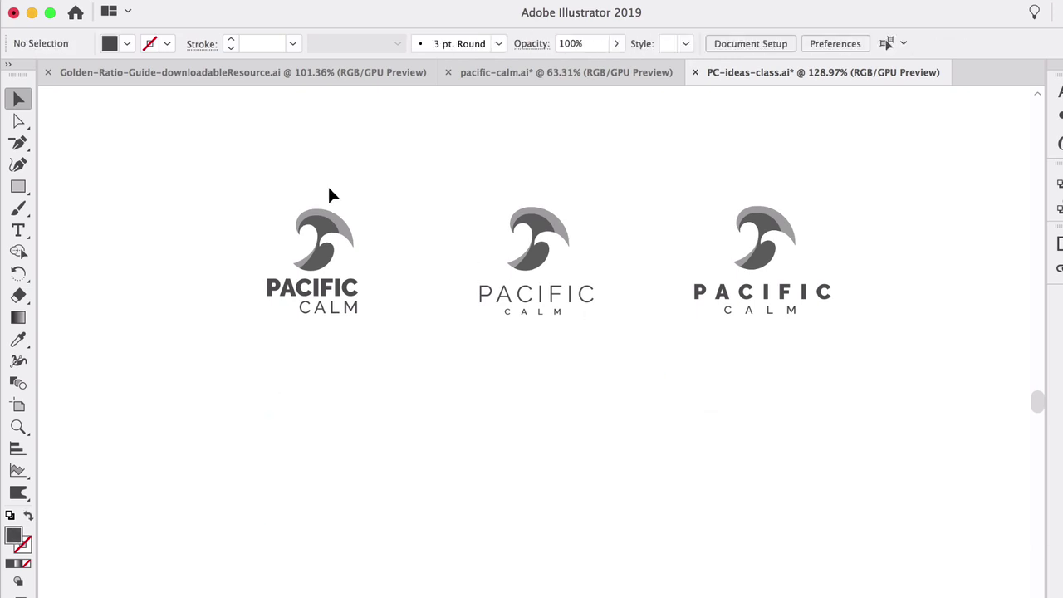
left_click_drag(210, 154, 880, 325)
left_click_drag(760, 232, 767, 427)
left_click(889, 396)
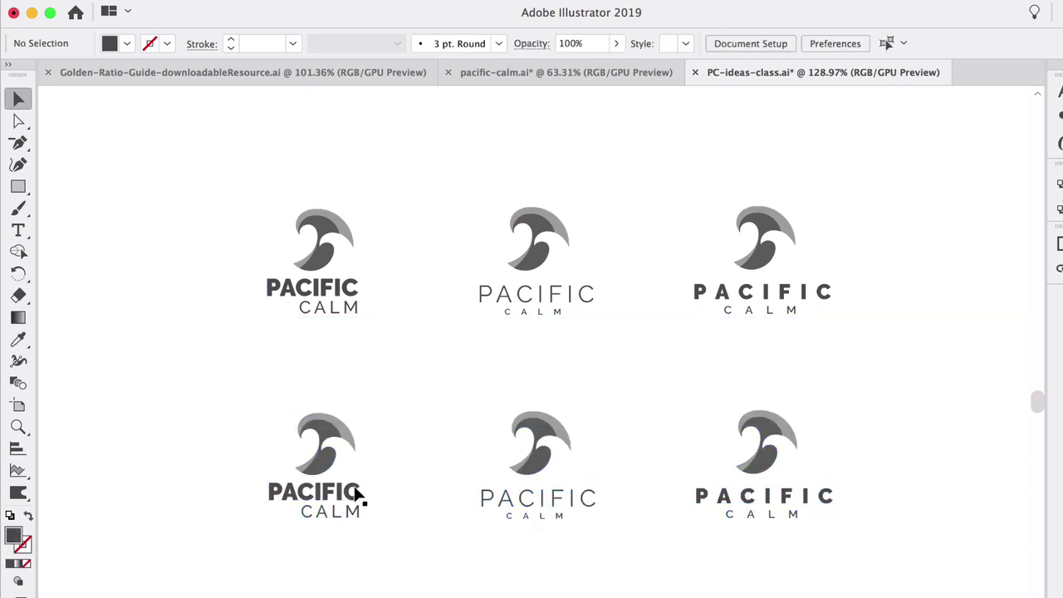
Set the PACIFIC text of the first duplicated logo to the Aniuk Bold font.
scroll(313, 519, "up", 3)
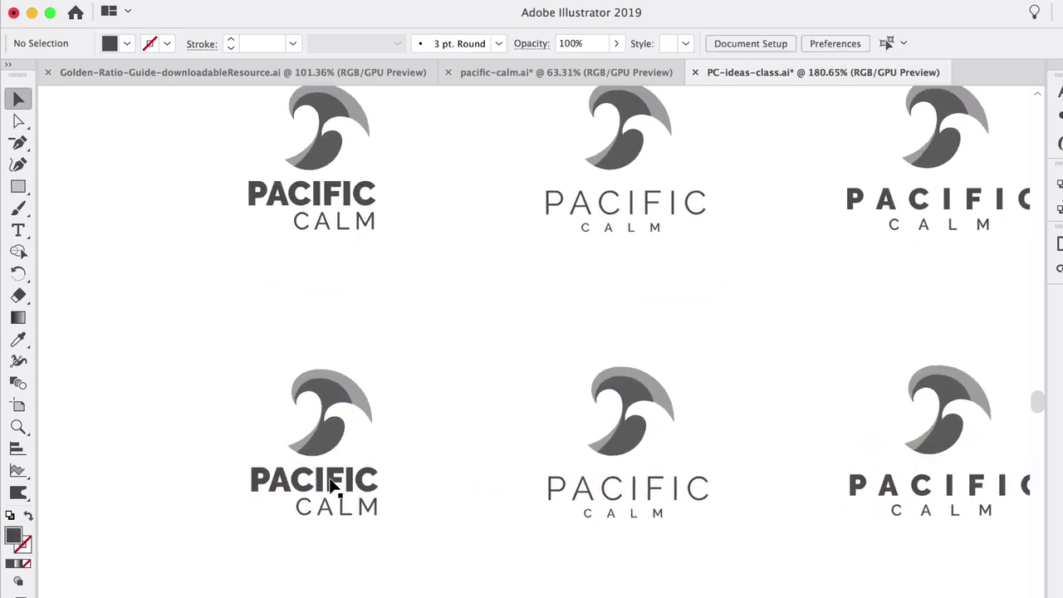
left_click(330, 486)
left_click(779, 43)
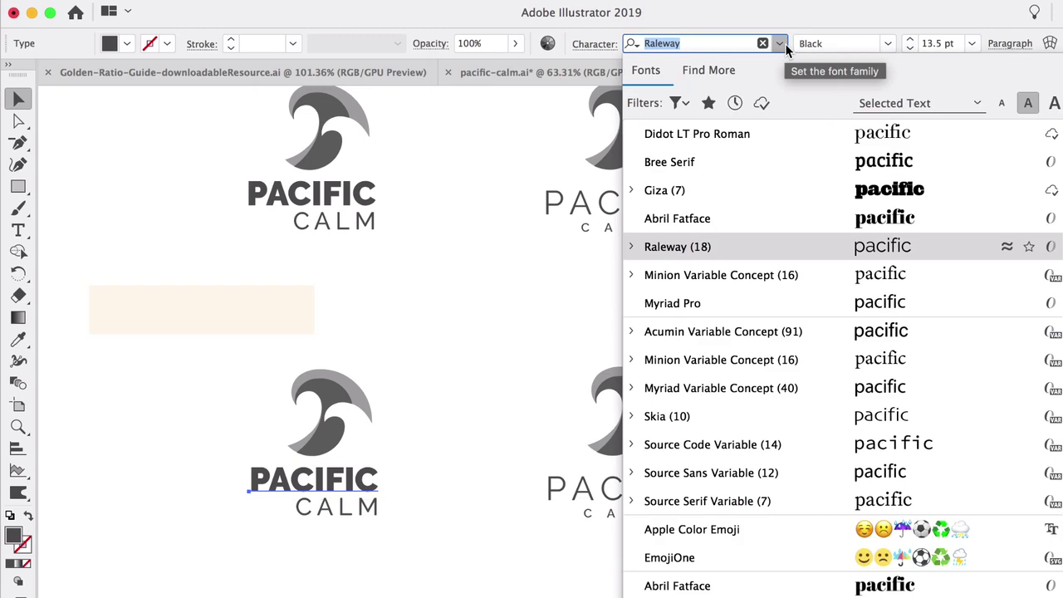
left_click(880, 331)
left_click(423, 552)
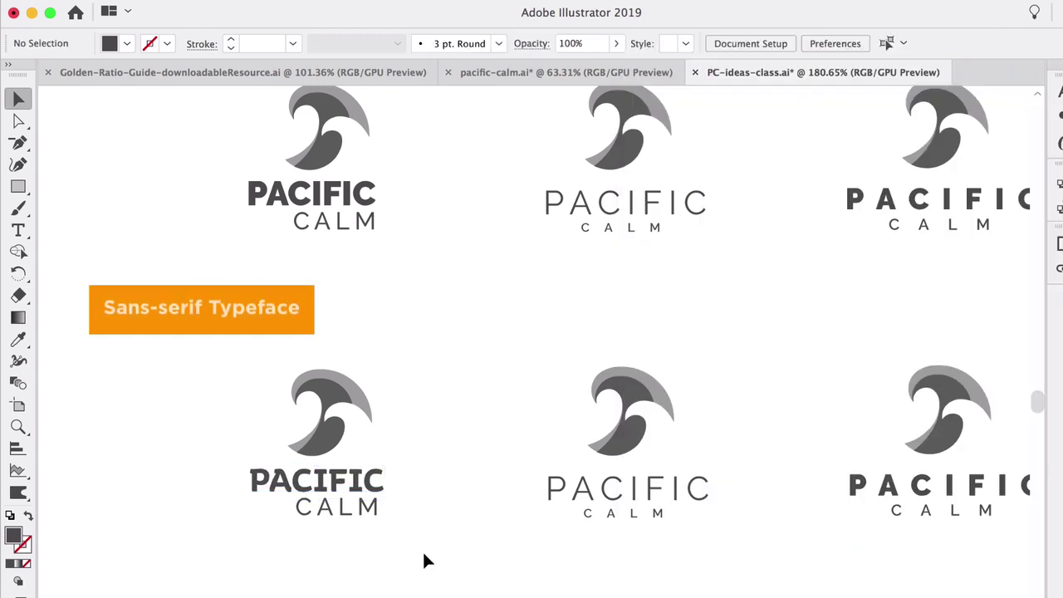
Try the first duplicated logo's PACIFIC text in lowercase by turning off All Caps, and undo the change.
scroll(257, 512, "up", 3)
scroll(260, 519, "up", 1)
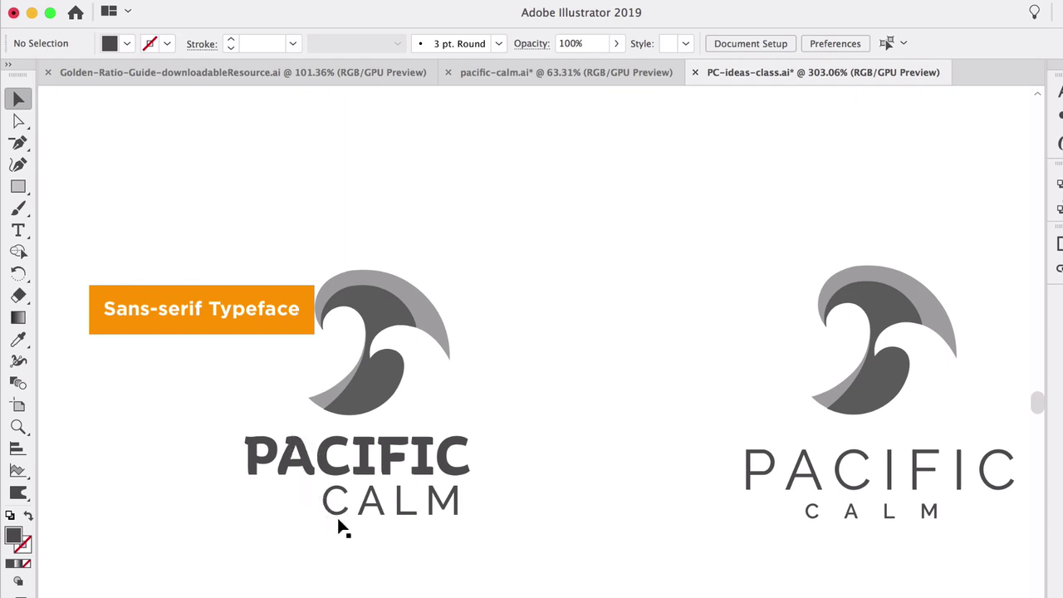
scroll(478, 521, "down", 10)
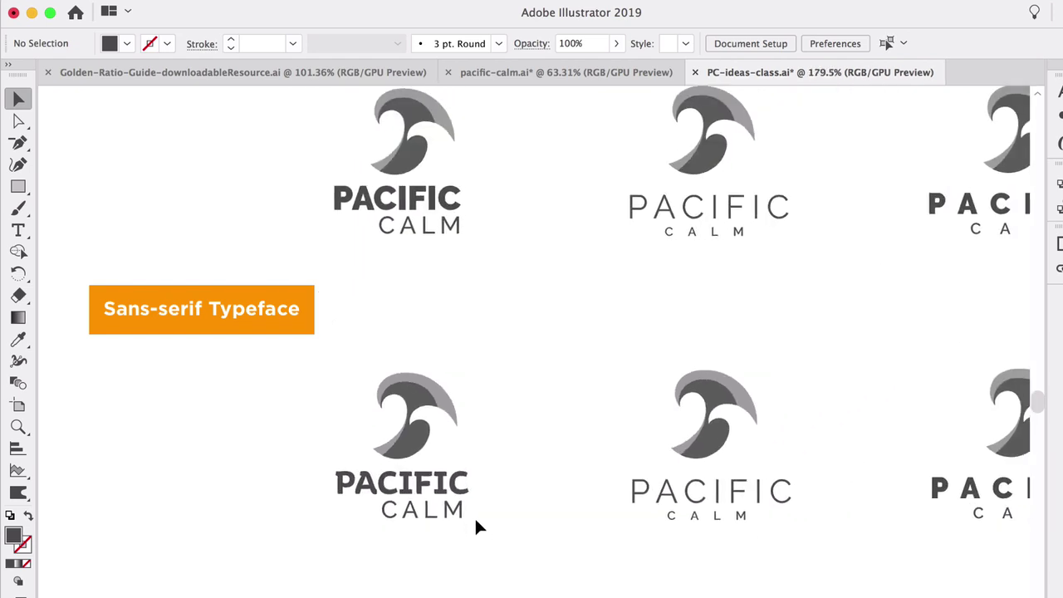
scroll(473, 515, "right", 3)
left_click(257, 474)
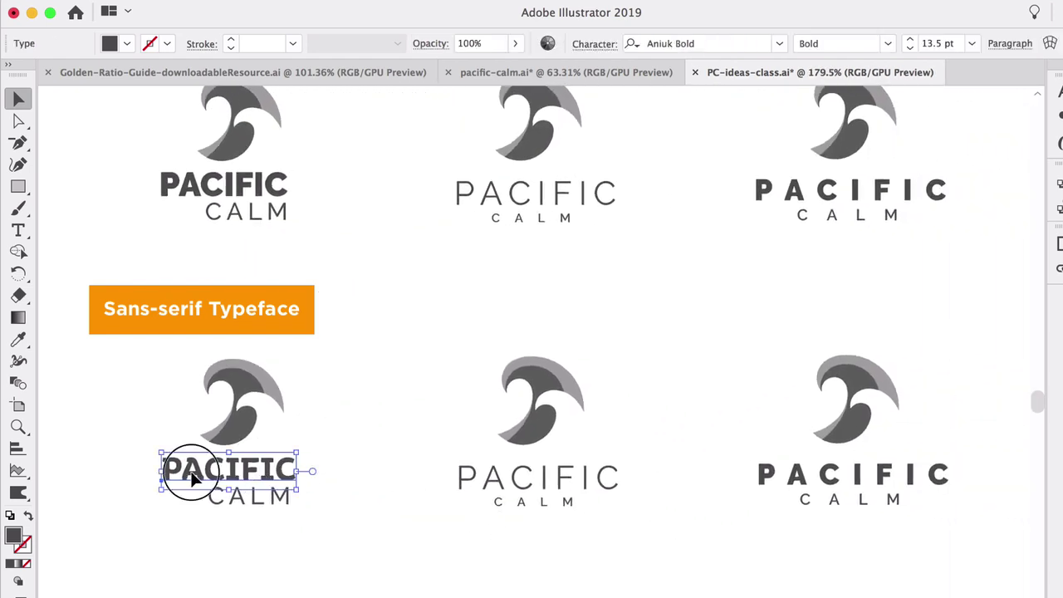
double_click(191, 470)
key("Escape")
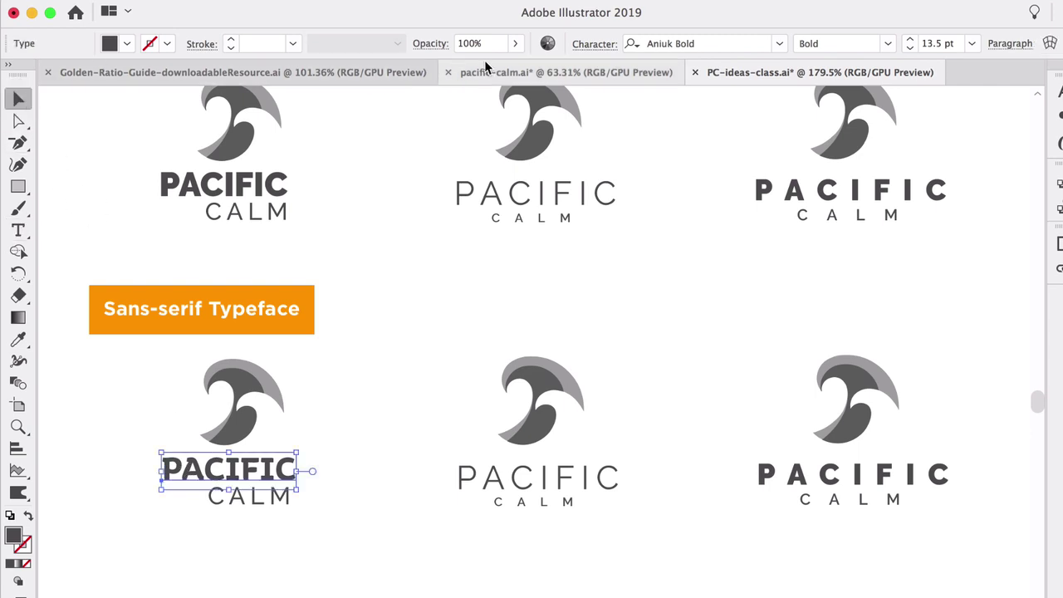
left_click(593, 44)
left_click(607, 59)
left_click(647, 128)
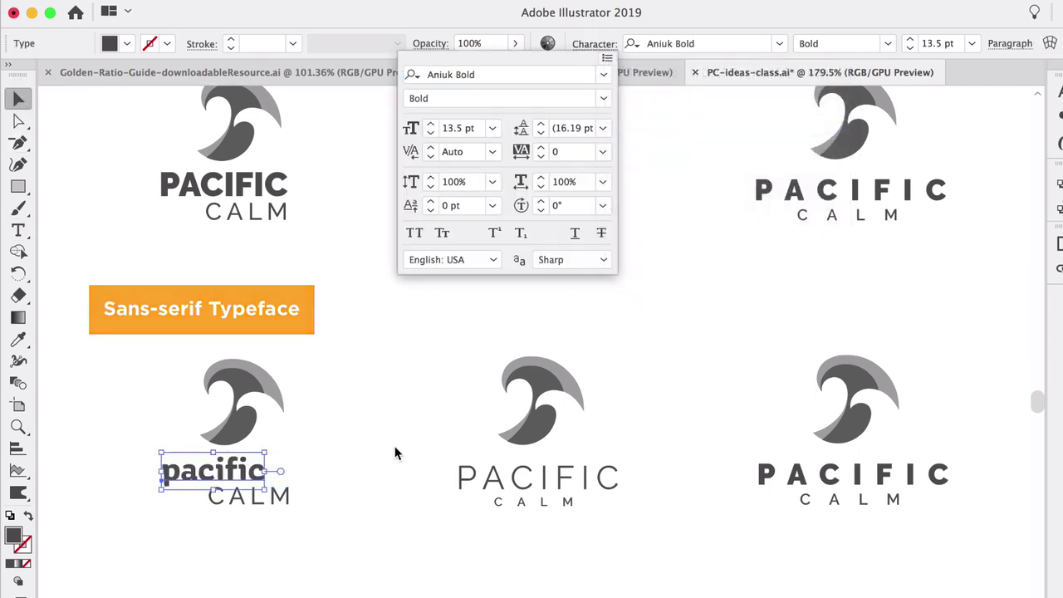
left_click(391, 456)
key("cmd+z")
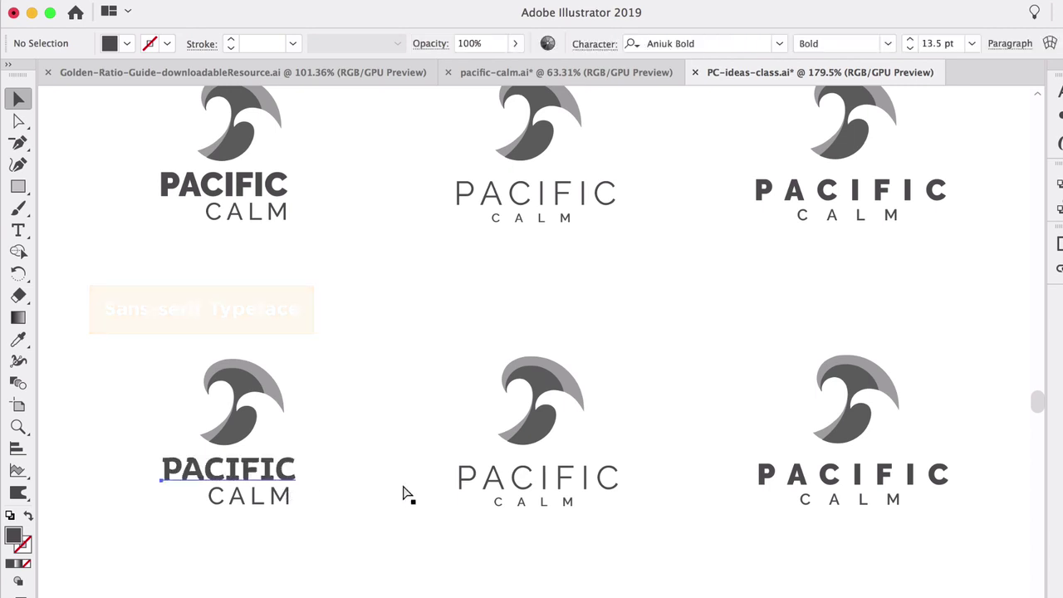
left_click(347, 491)
Search the fonts for "azo" and set the first duplicated logo's PACIFIC text to Azo Sans Black.
scroll(193, 490, "up", 5)
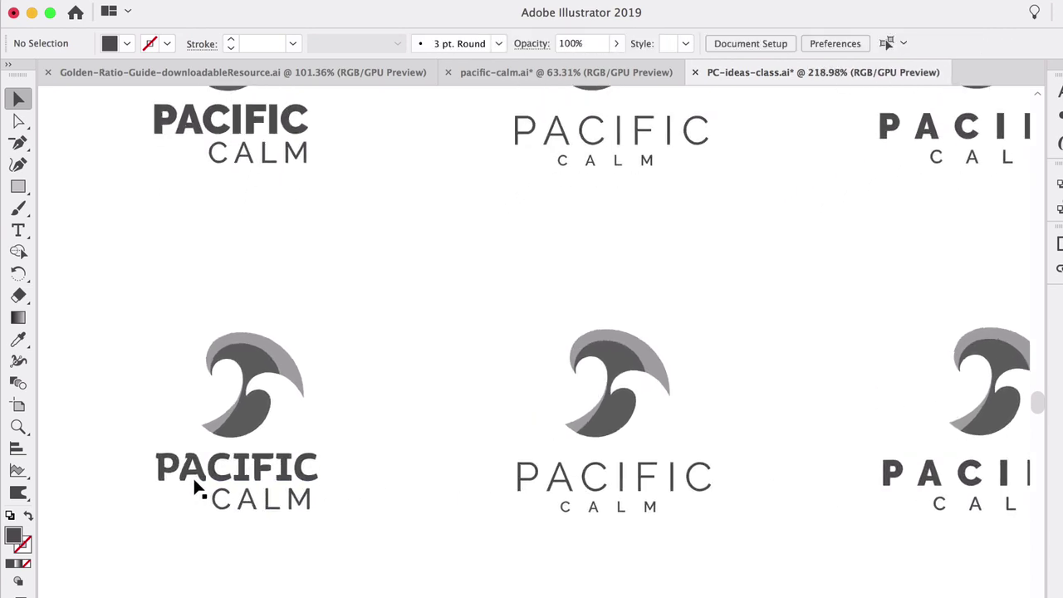
scroll(206, 485, "up", 1)
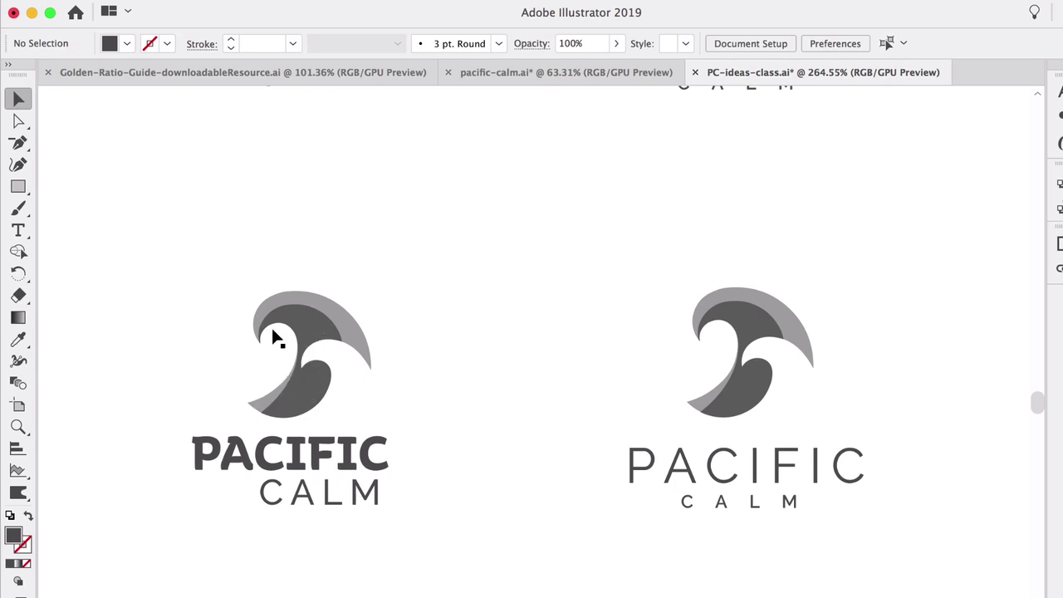
left_click(299, 457)
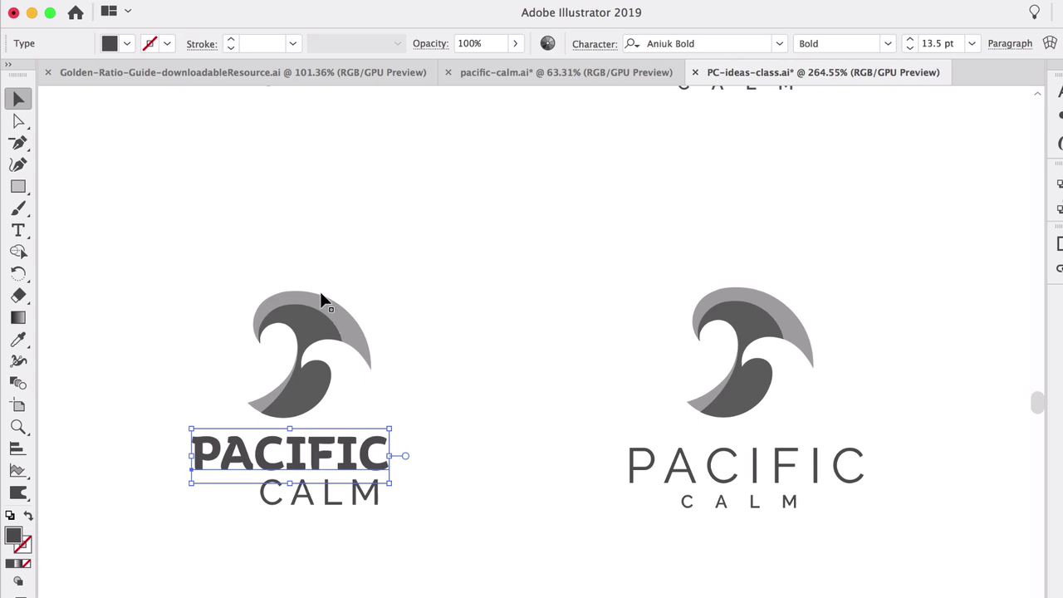
left_click(177, 408)
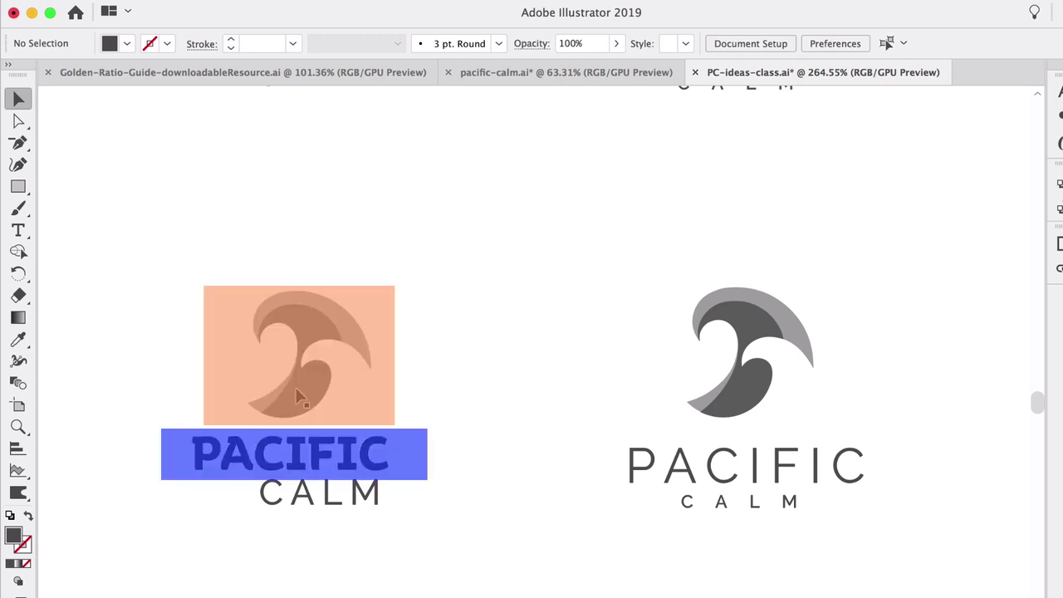
left_click(287, 466)
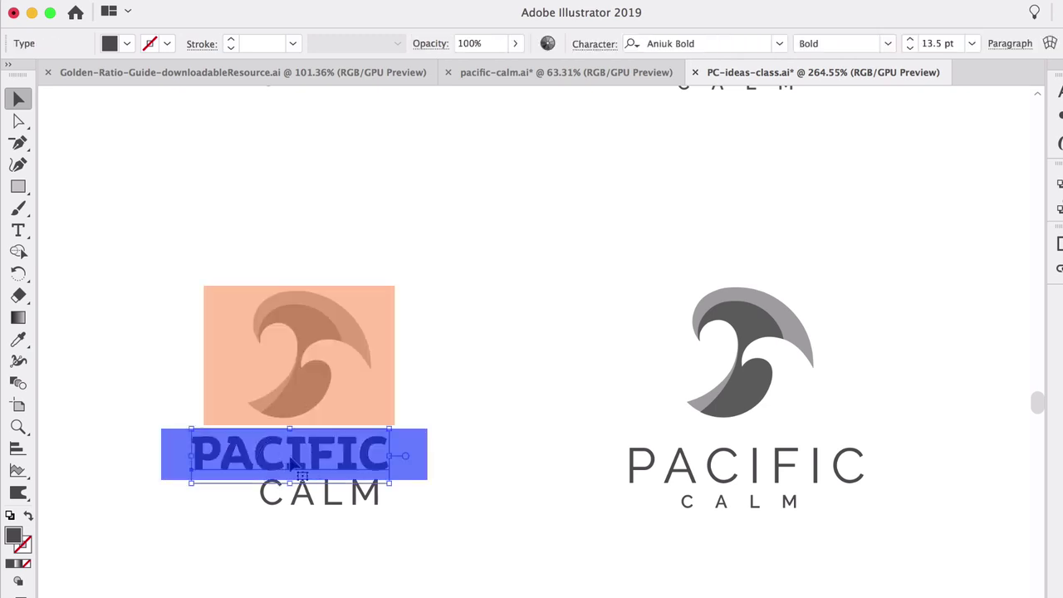
left_click(779, 43)
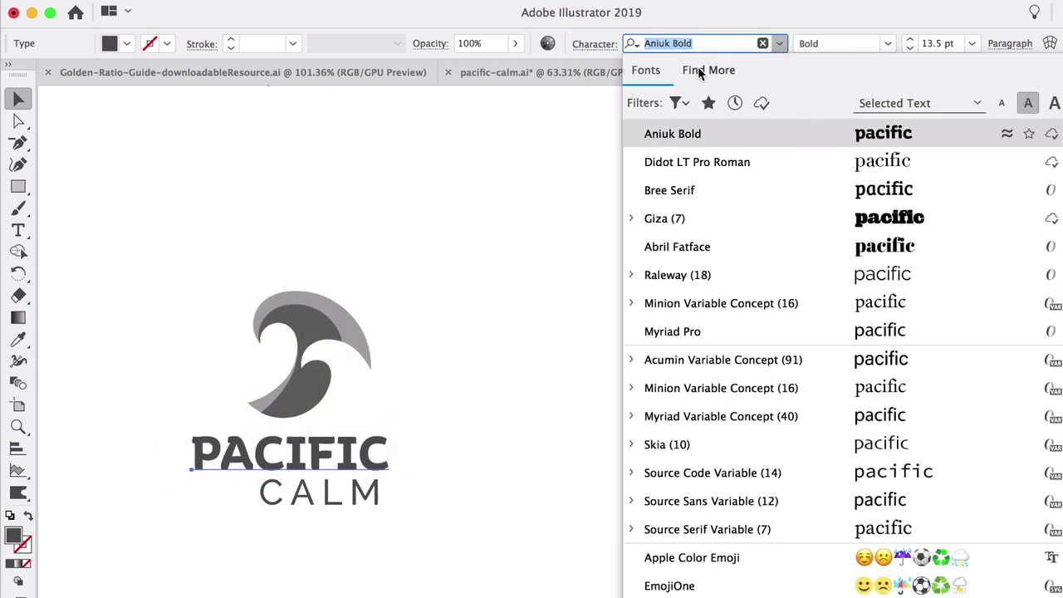
type("azo")
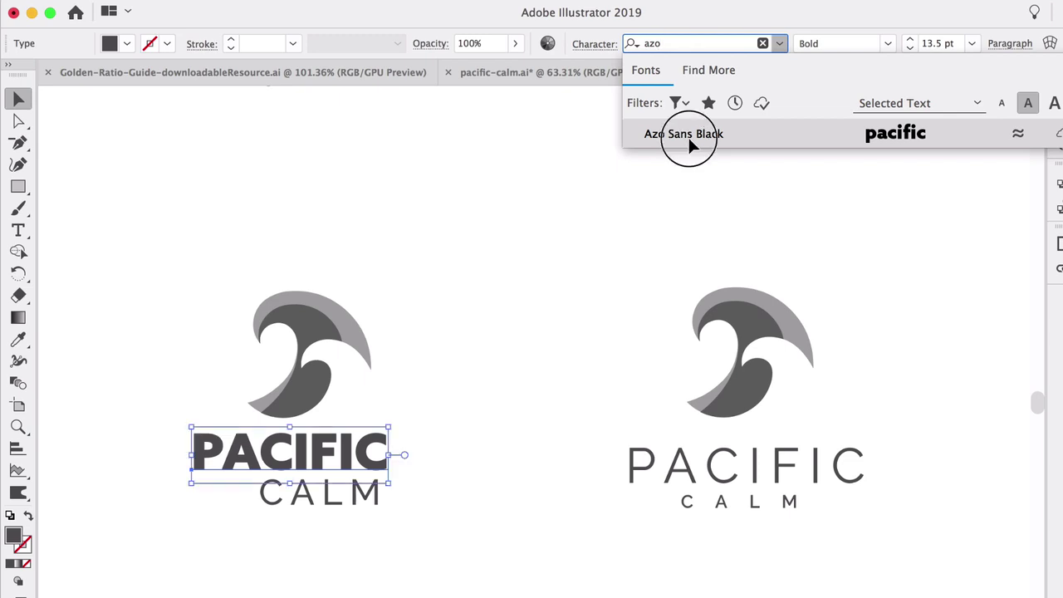
left_click(688, 135)
left_click(636, 262)
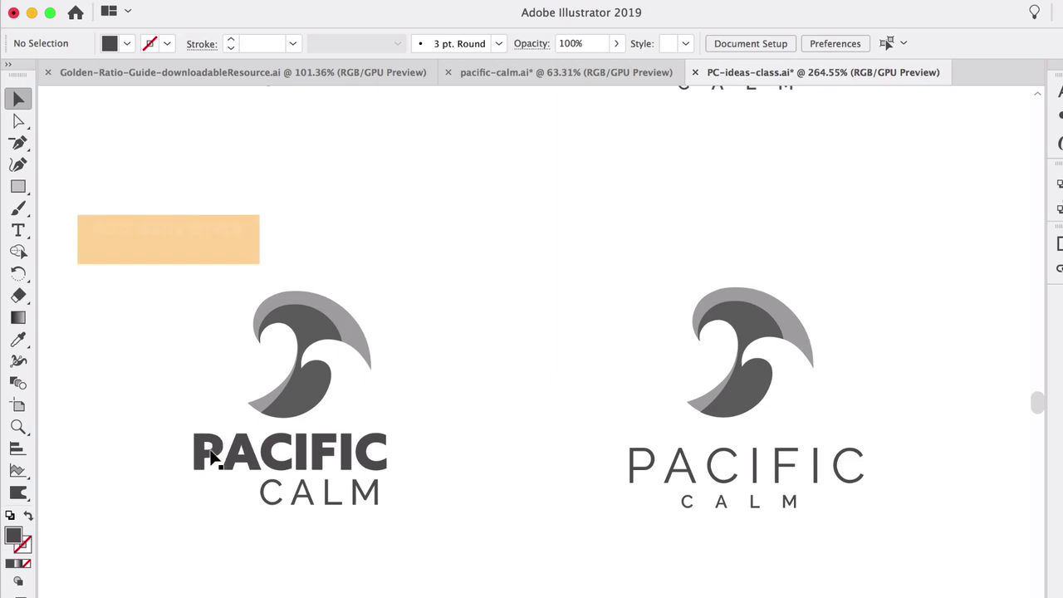
Delete the first duplicated logo with its wave icon, PACIFIC text and CALM text from the lower row.
scroll(611, 434, "down", 5)
scroll(610, 432, "right", 3)
left_click(596, 447)
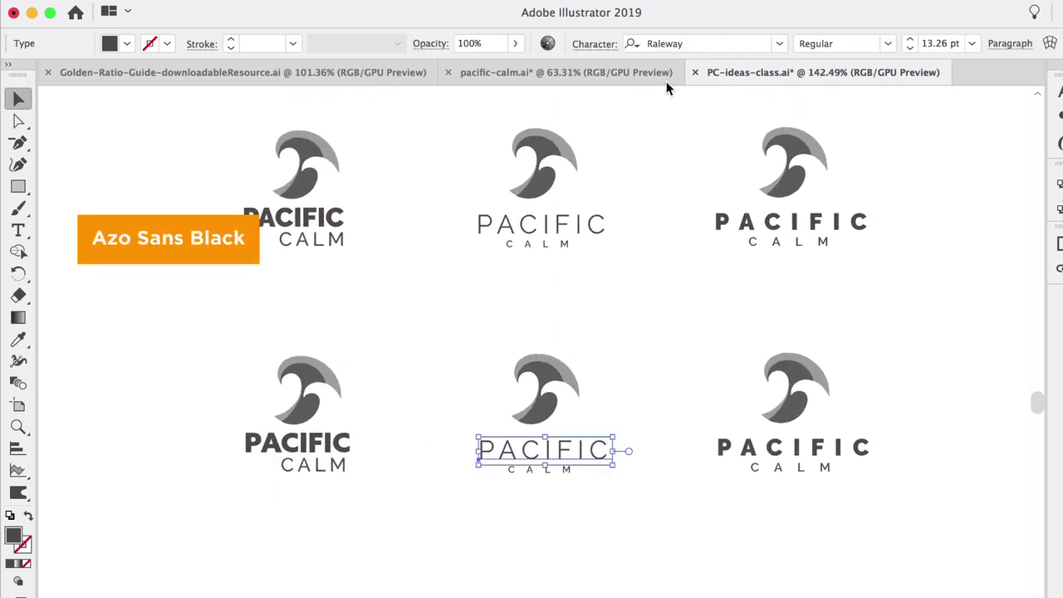
scroll(493, 449, "down", 2)
left_click(493, 449)
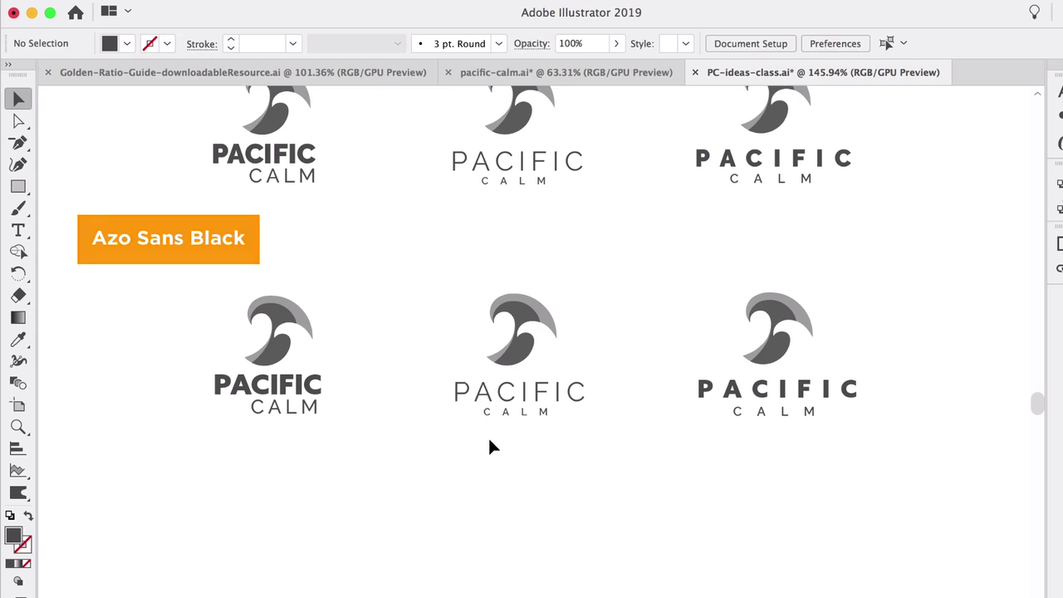
left_click(509, 393)
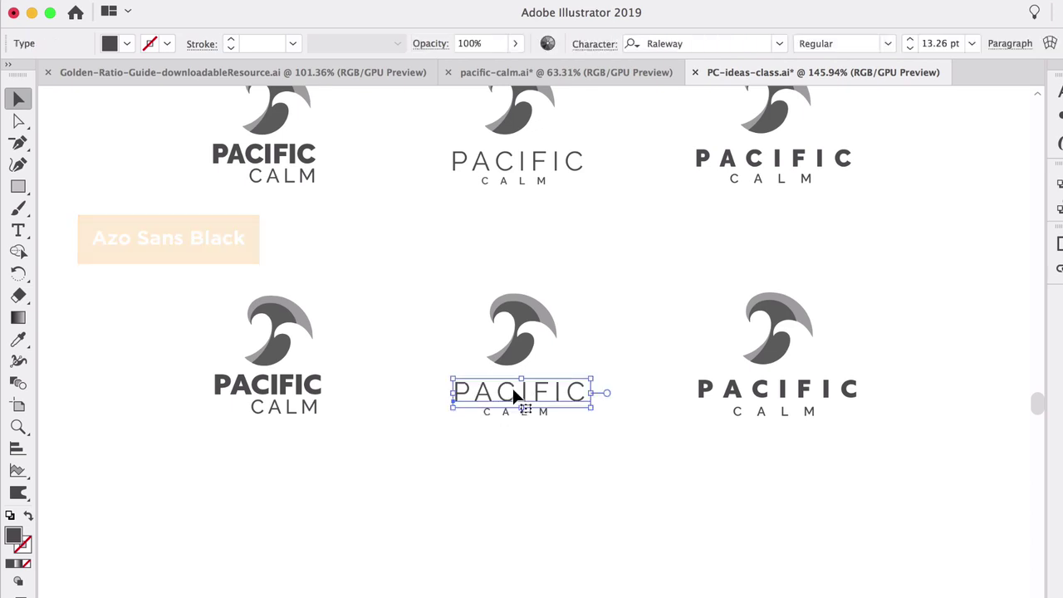
left_click(350, 433)
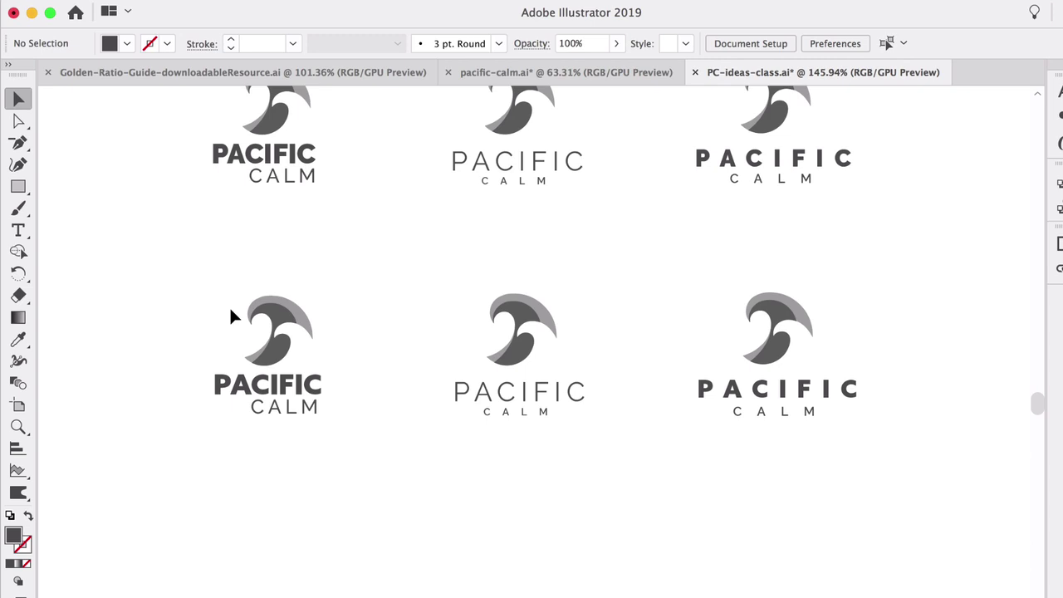
left_click_drag(200, 292, 362, 470)
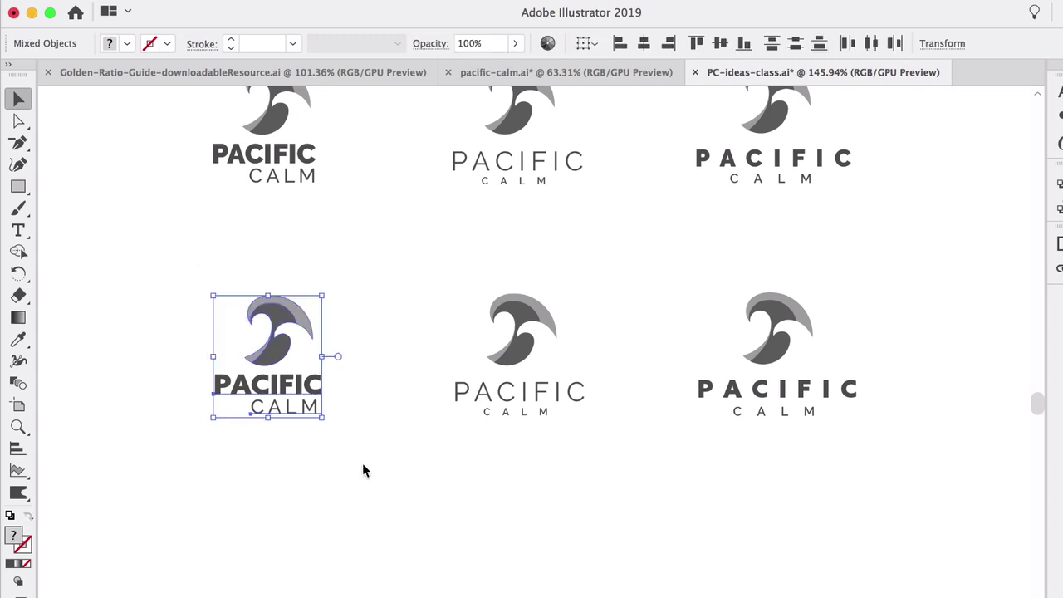
key("Delete")
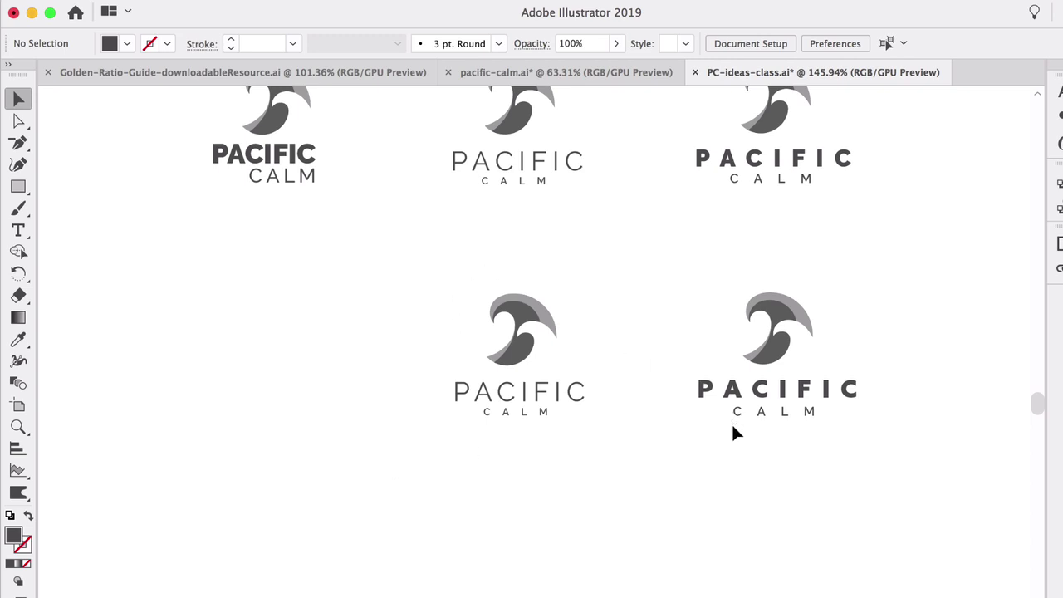
Set the PACIFIC text of the lower row's thin-lettered logo to the Avenir font.
scroll(729, 448, "right", 5)
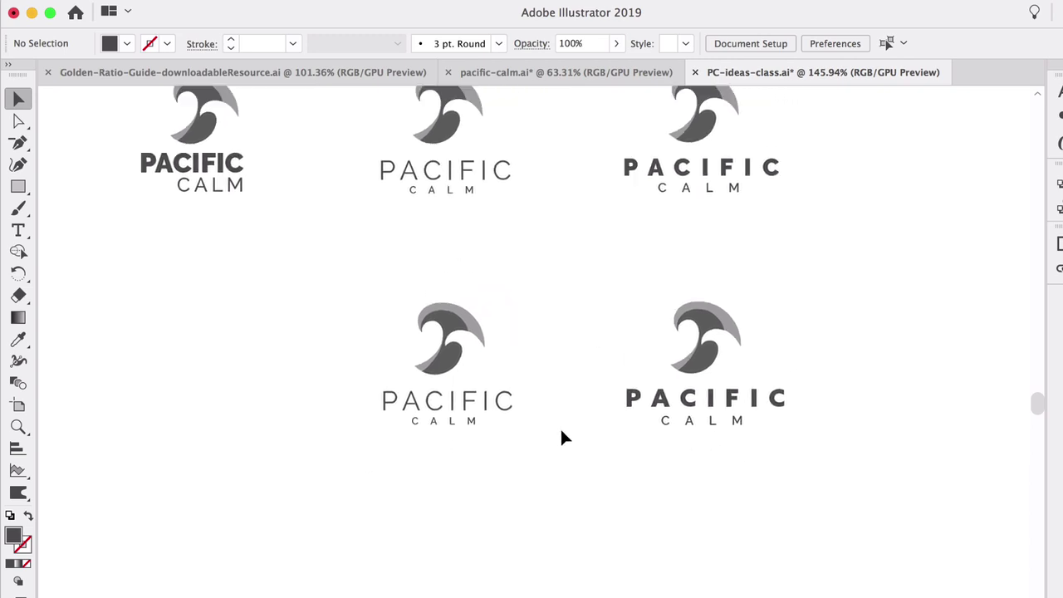
scroll(562, 437, "right", 1)
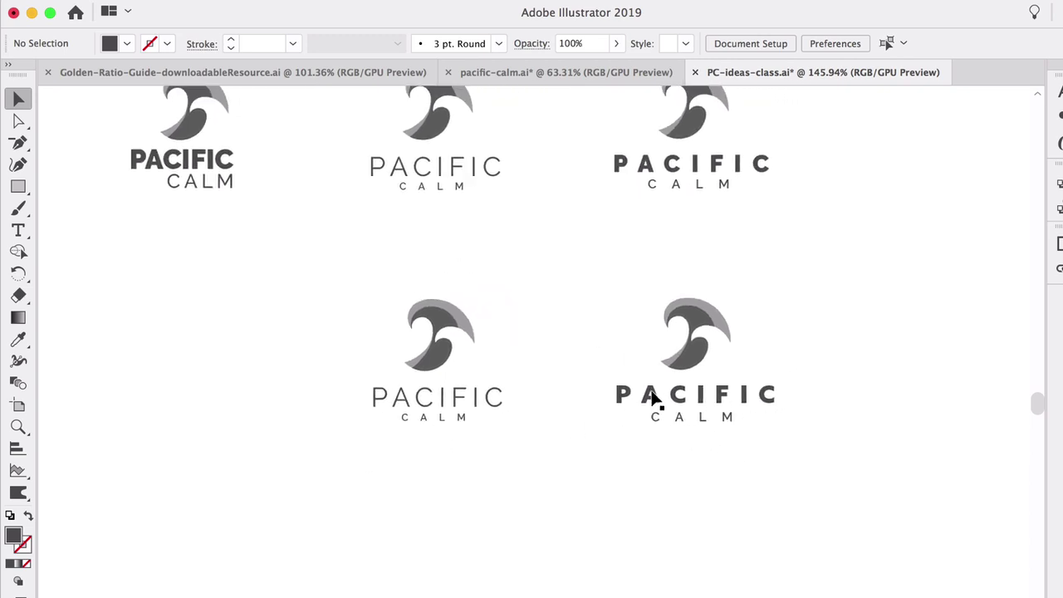
scroll(555, 401, "up", 3)
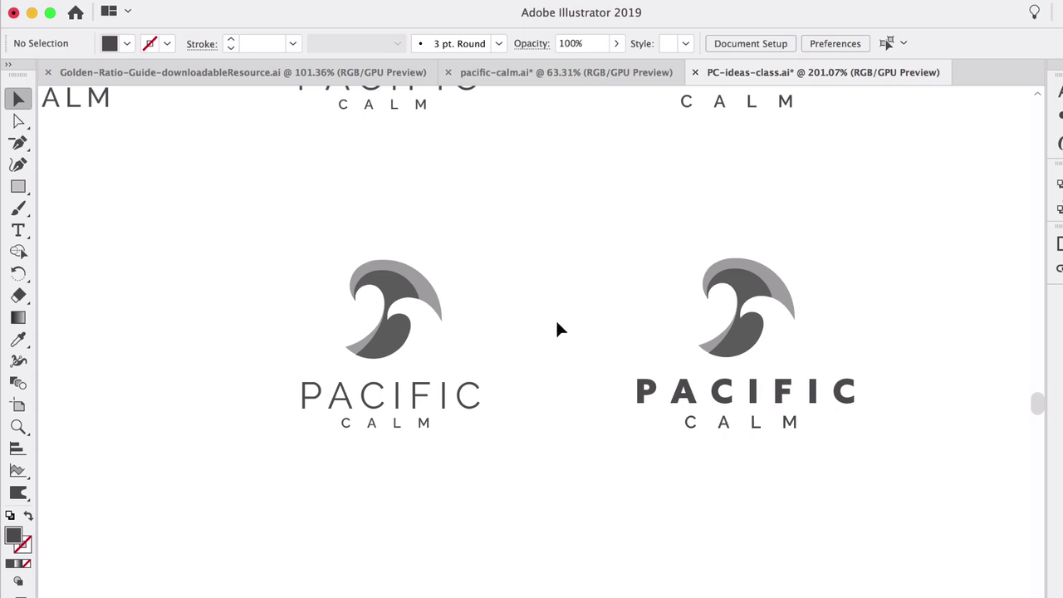
scroll(556, 325, "down", 2)
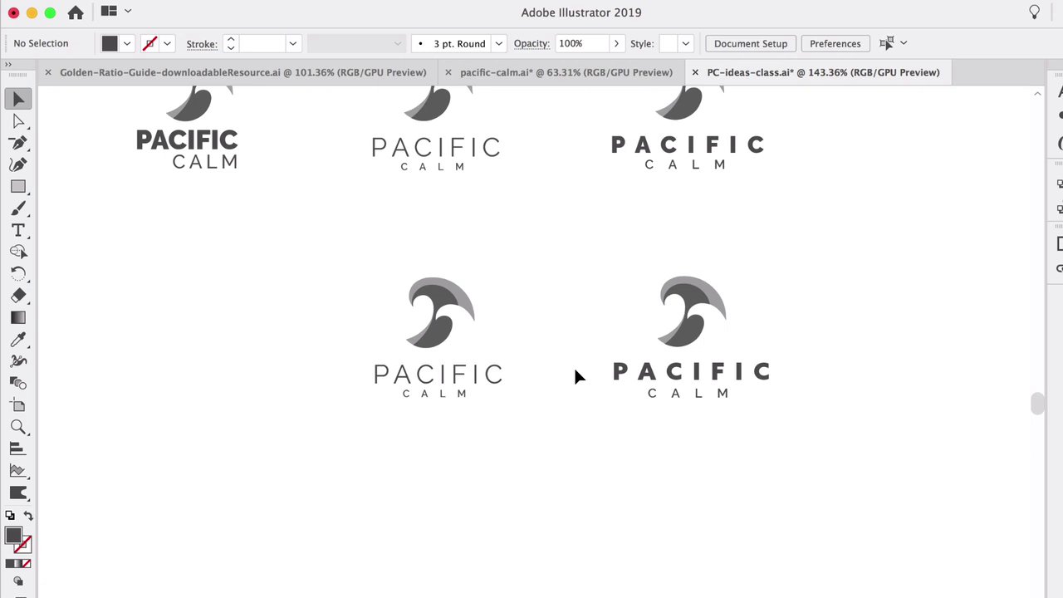
scroll(575, 371, "right", 2)
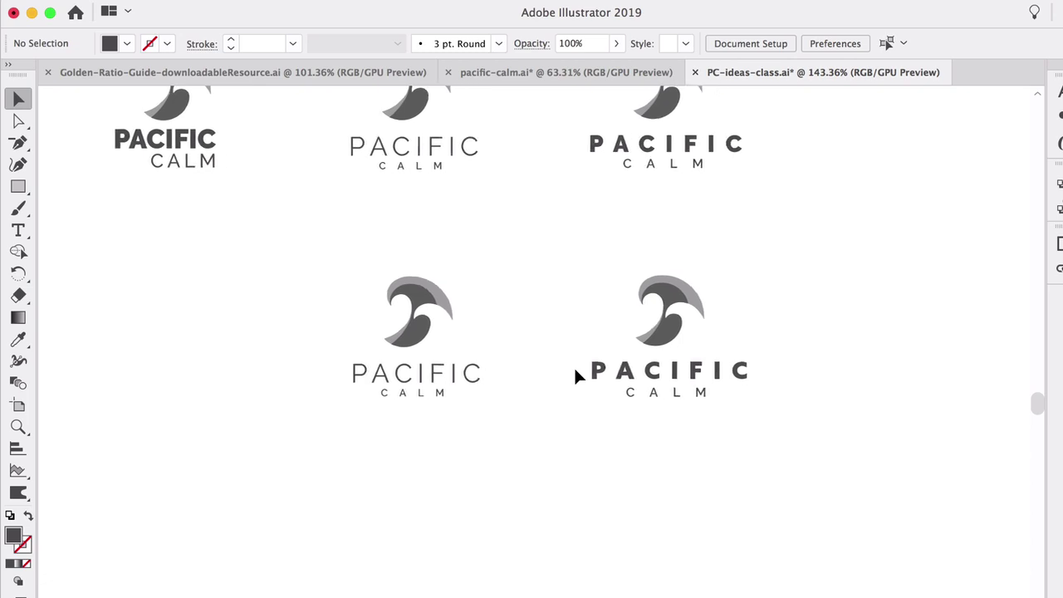
left_click(434, 372)
left_click(778, 43)
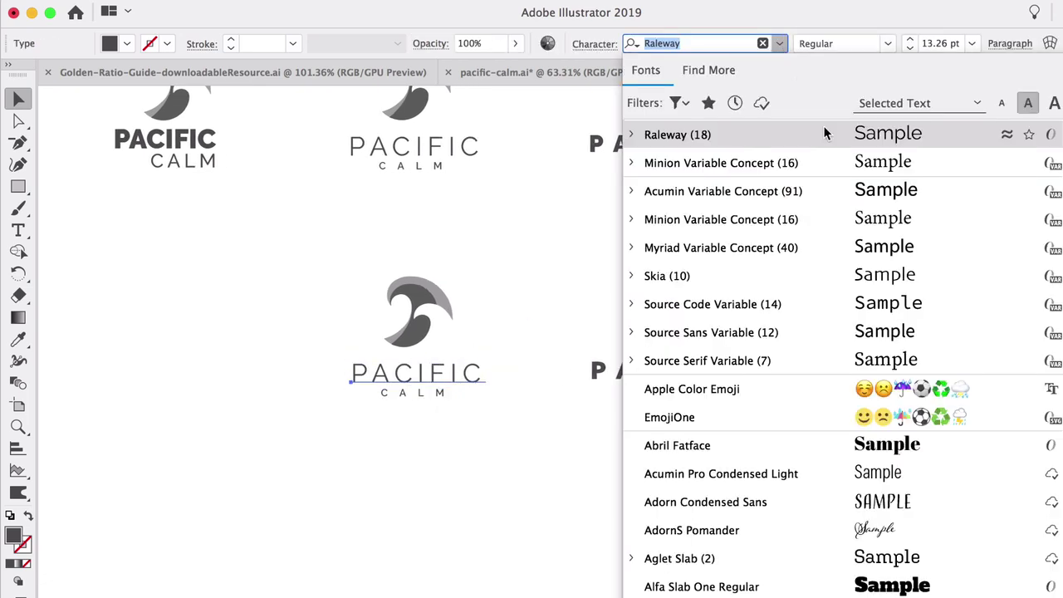
scroll(828, 429, "down", 4)
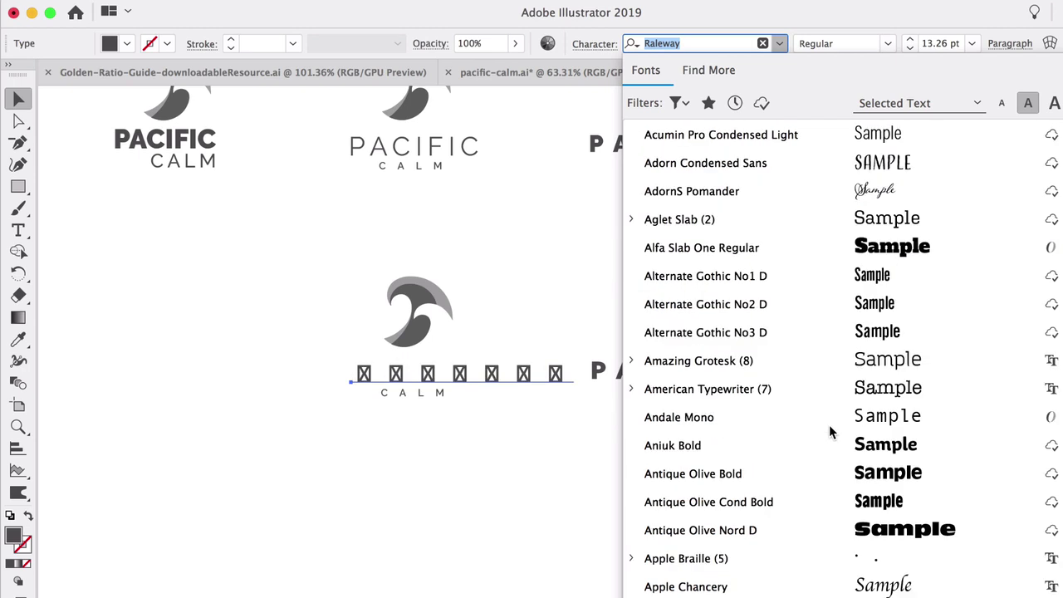
scroll(838, 370, "down", 6)
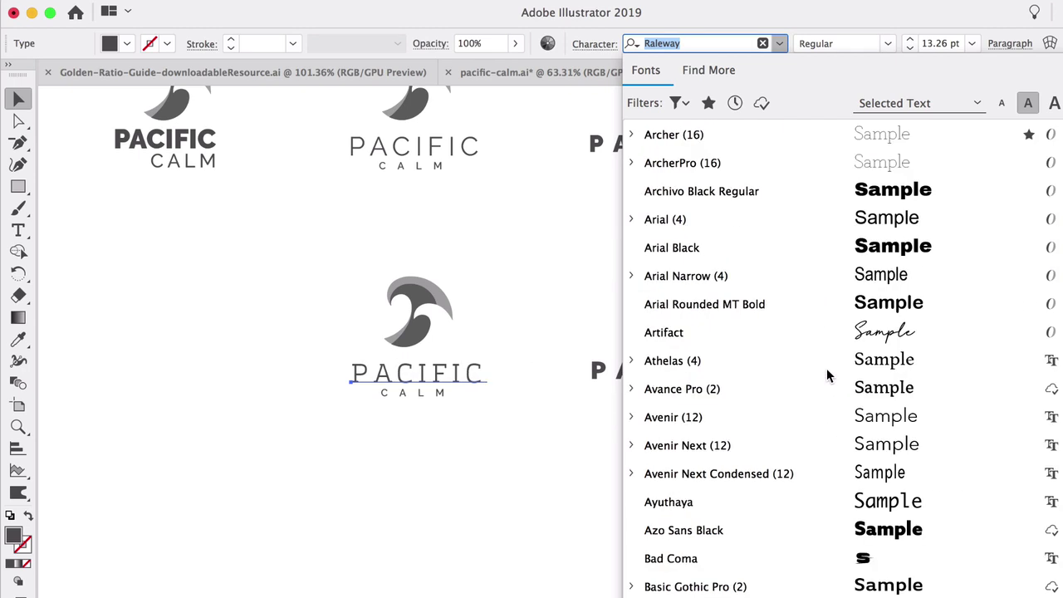
left_click(855, 415)
left_click(532, 357)
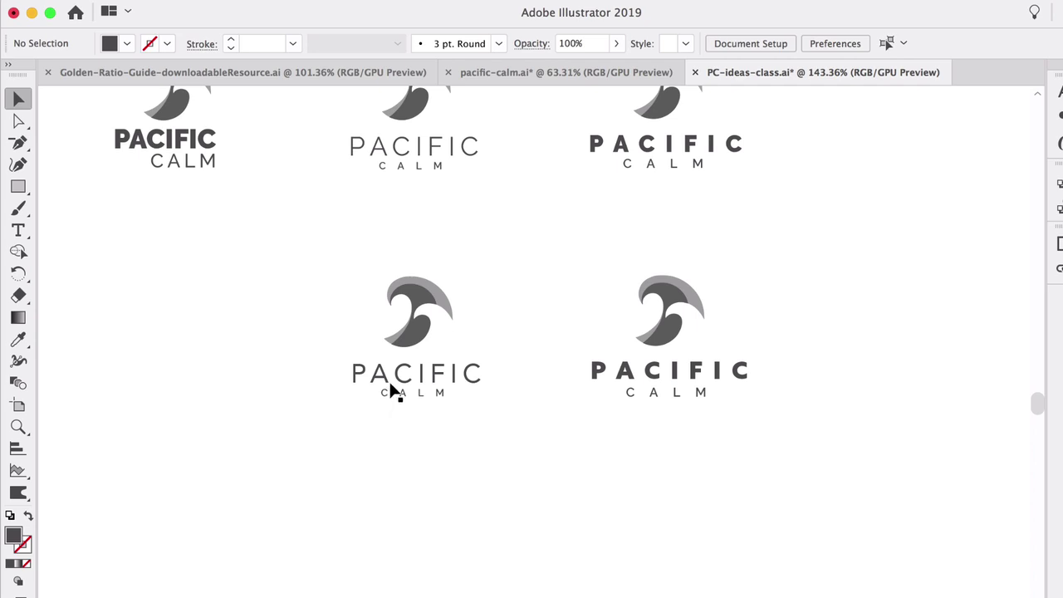
Change that logo's PACIFIC text to the ArcherPro font.
scroll(389, 377, "up", 2)
scroll(392, 376, "up", 3)
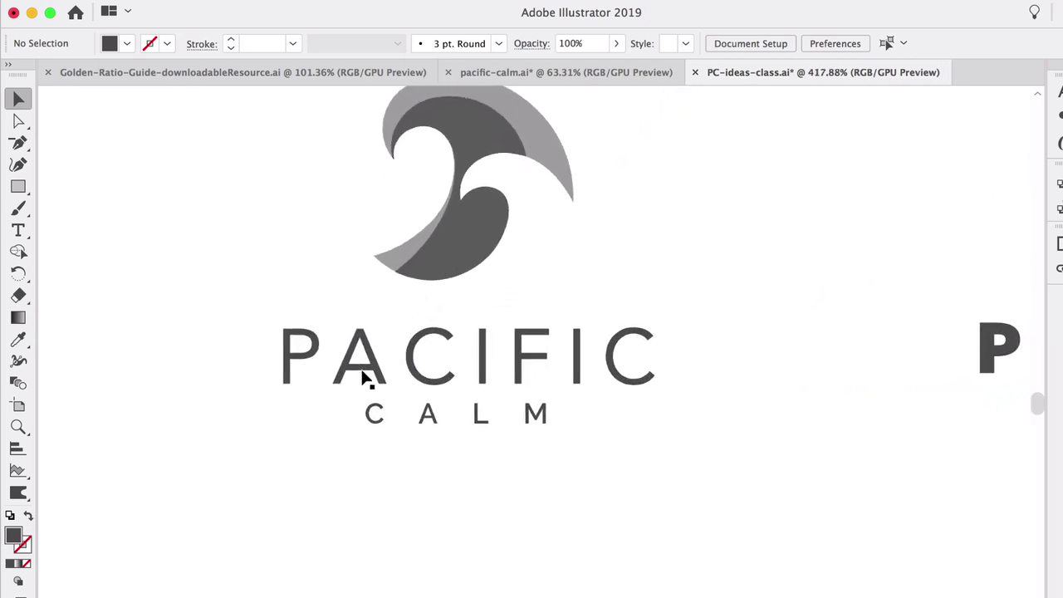
left_click(477, 341)
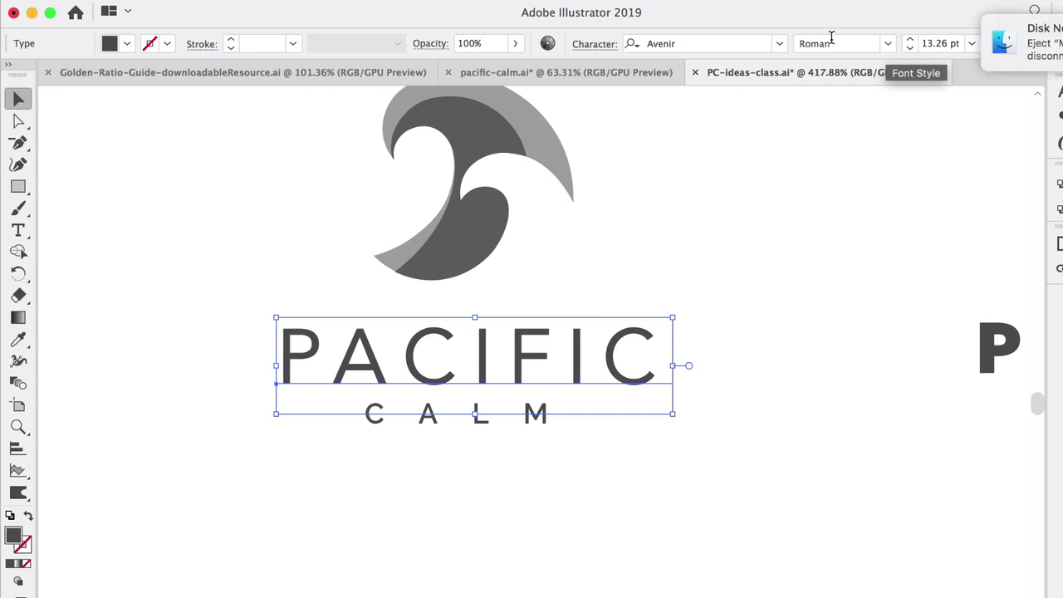
left_click(781, 43)
left_click(913, 532)
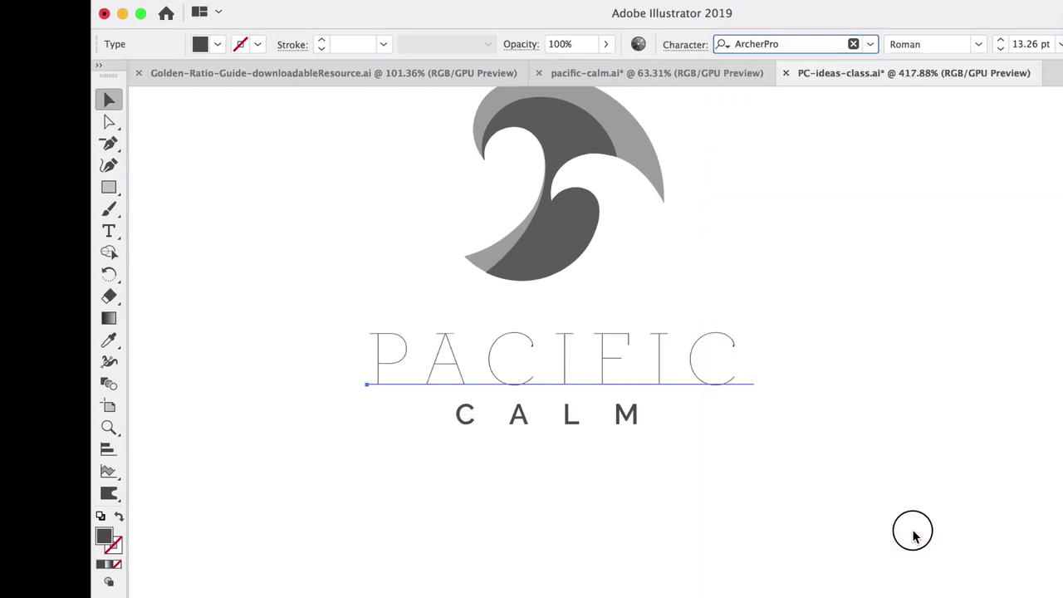
left_click(810, 507)
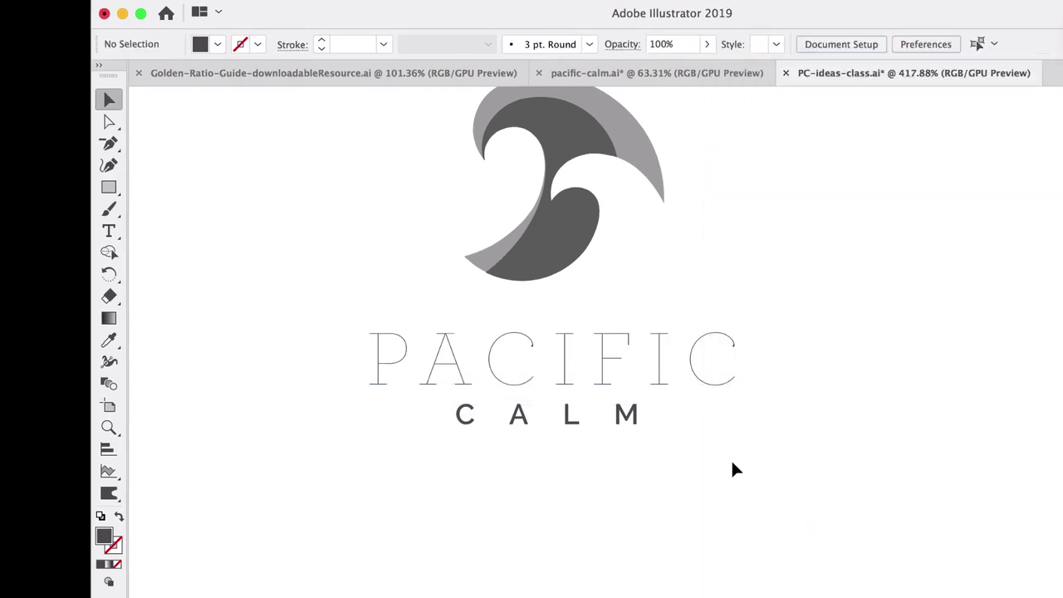
Preview the heavier ArcherPro styles, such as Semibold, on the PACIFIC text without applying one.
left_click(631, 352)
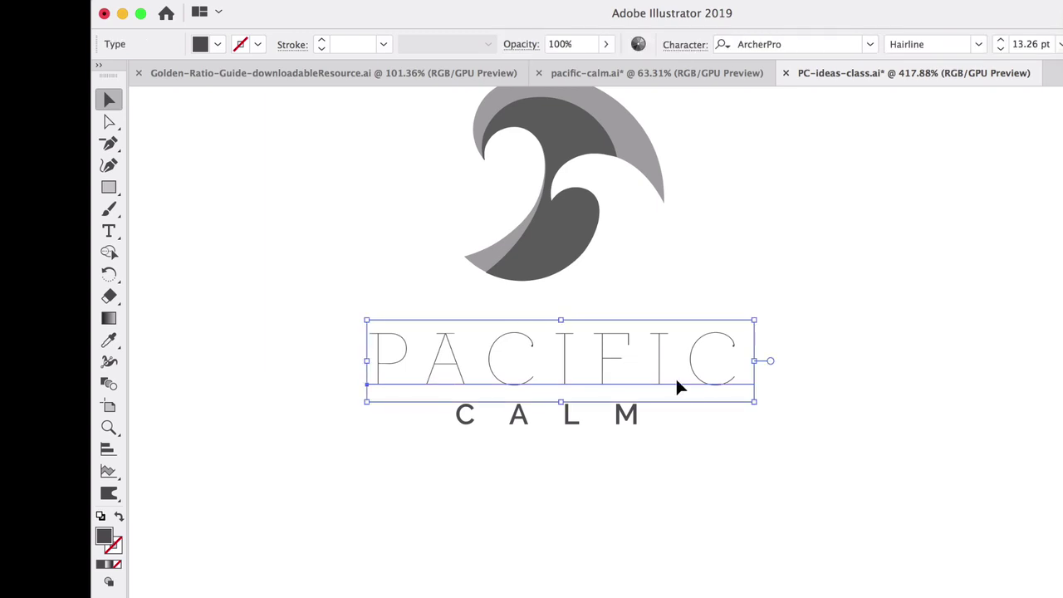
left_click(972, 45)
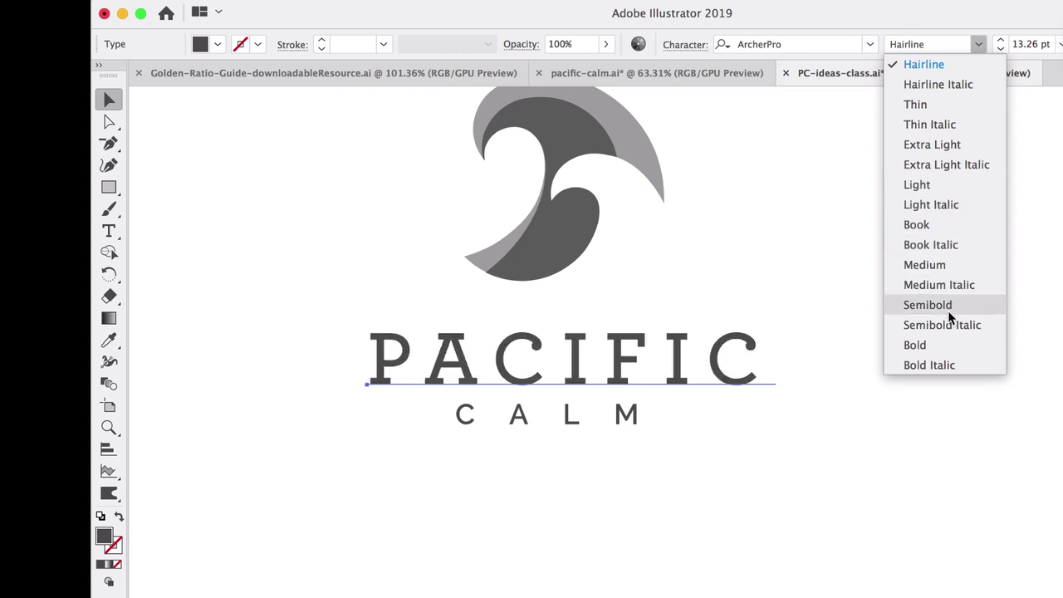
left_click(774, 271)
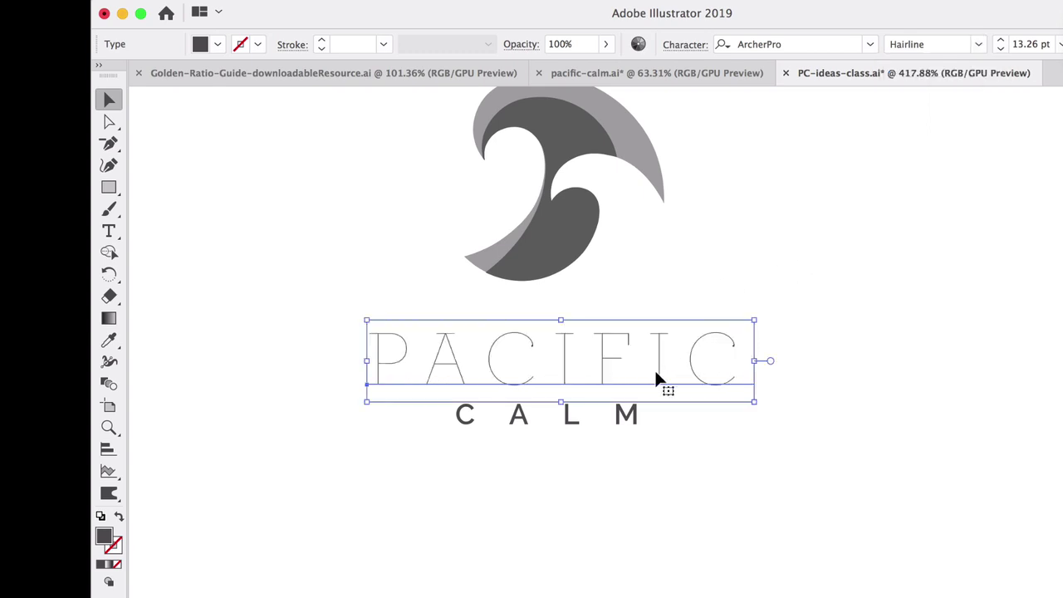
Place a copy of the PACIFIC text below CALM and give it a 0.75 pt stroke with round caps and round joins.
left_click_drag(654, 368, 597, 525)
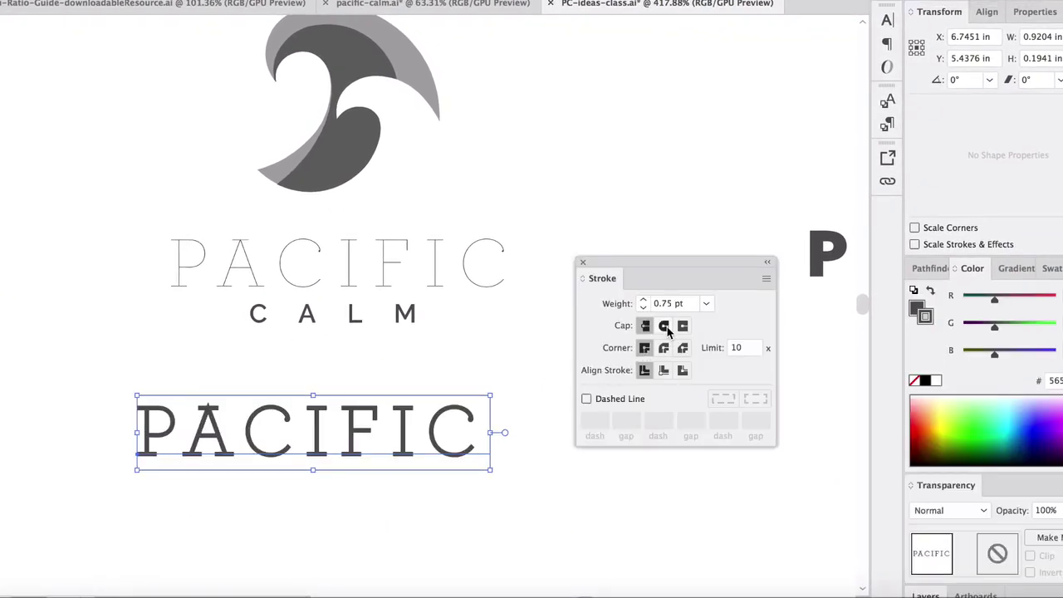
left_click(664, 326)
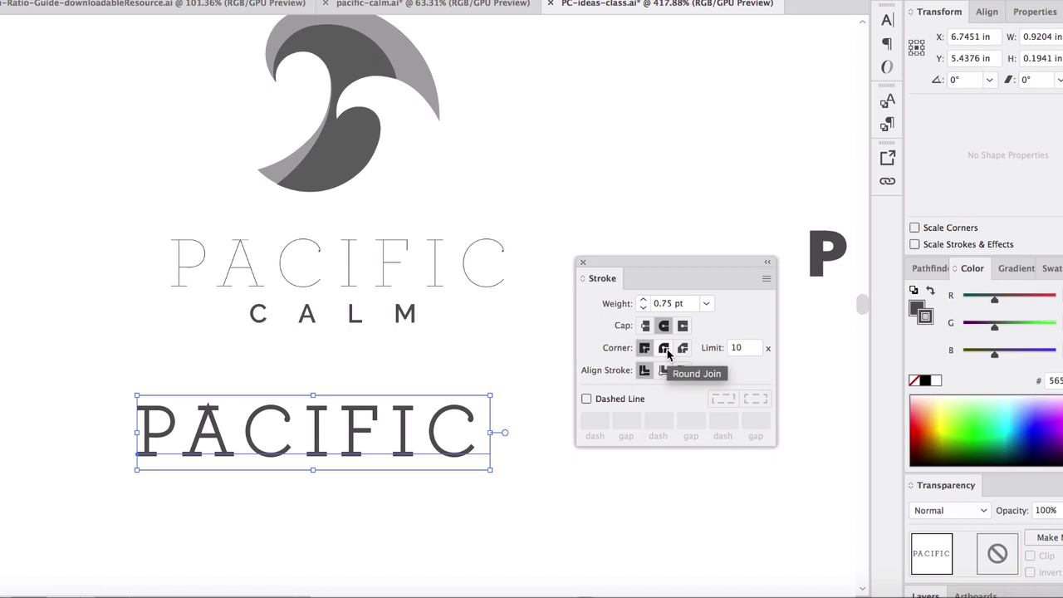
left_click(664, 349)
left_click(82, 355)
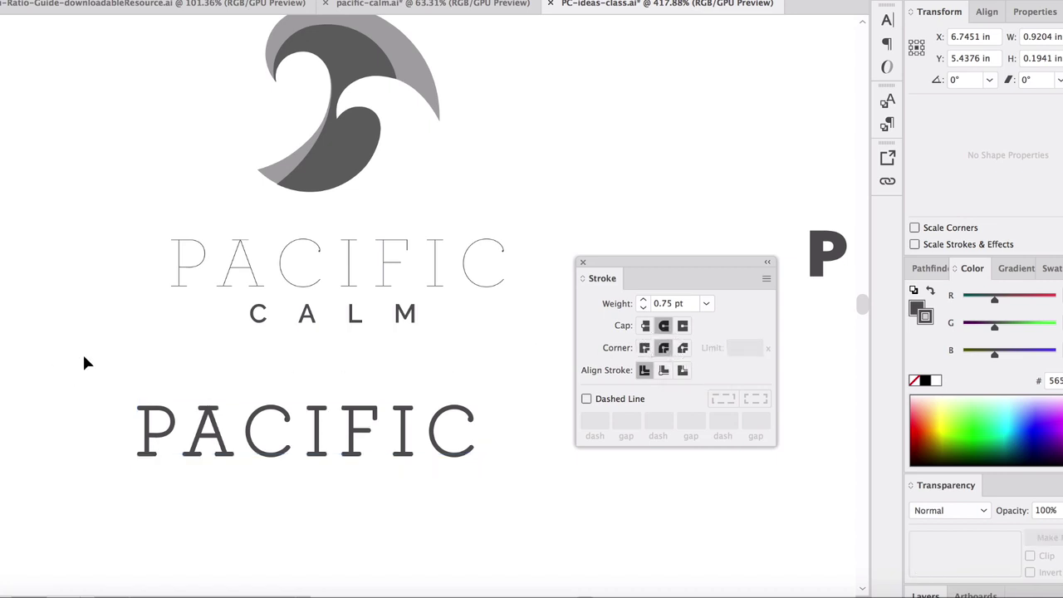
left_click_drag(308, 443, 332, 411)
left_click(299, 480)
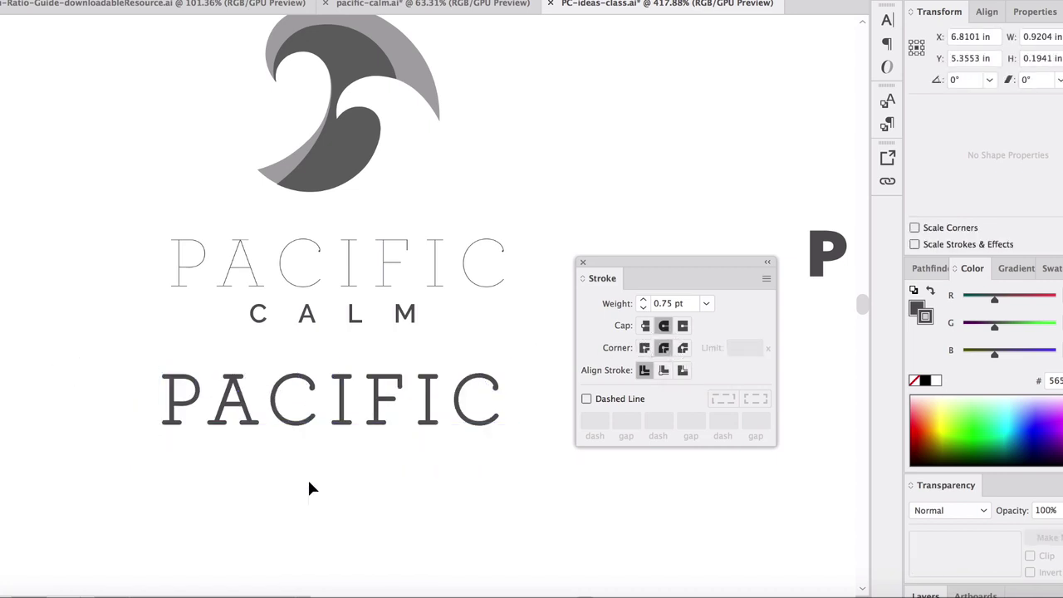
Delete the stroked PACIFIC copy and dock the Stroke panel with the Transparency panel.
scroll(278, 441, "up", 2)
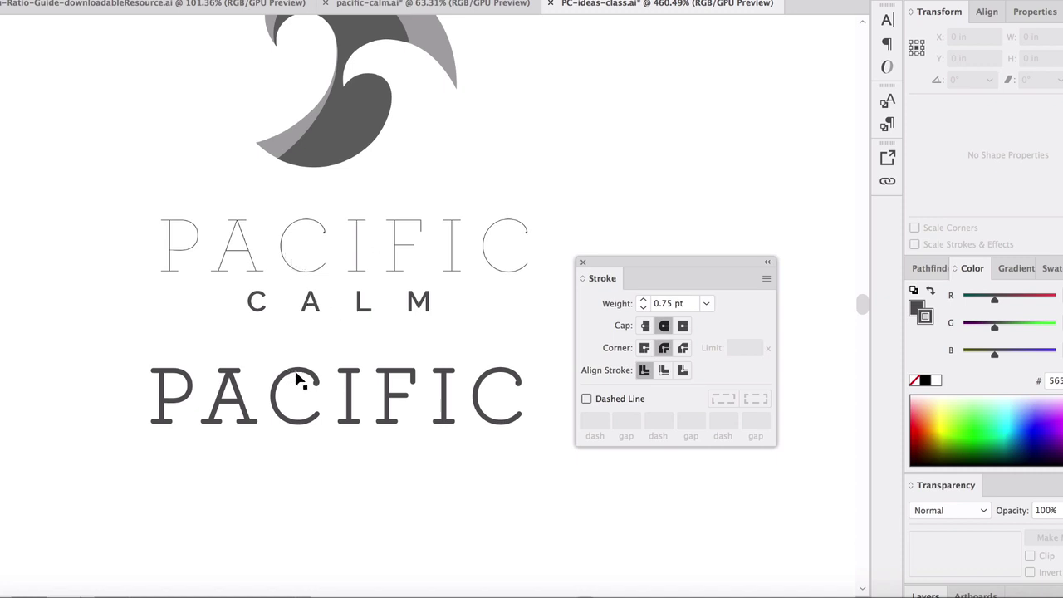
left_click(324, 423)
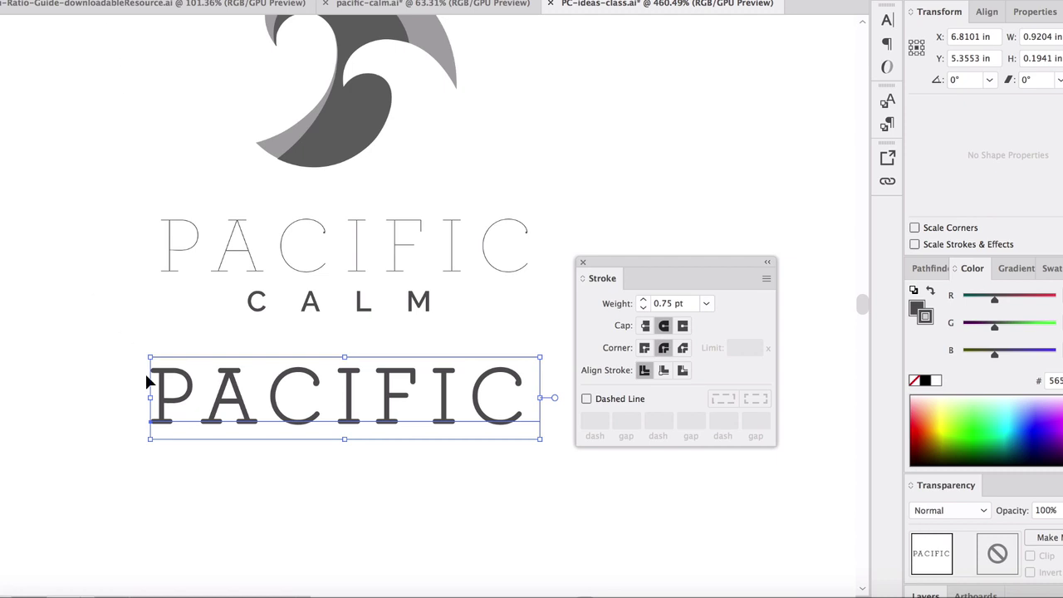
key("Delete")
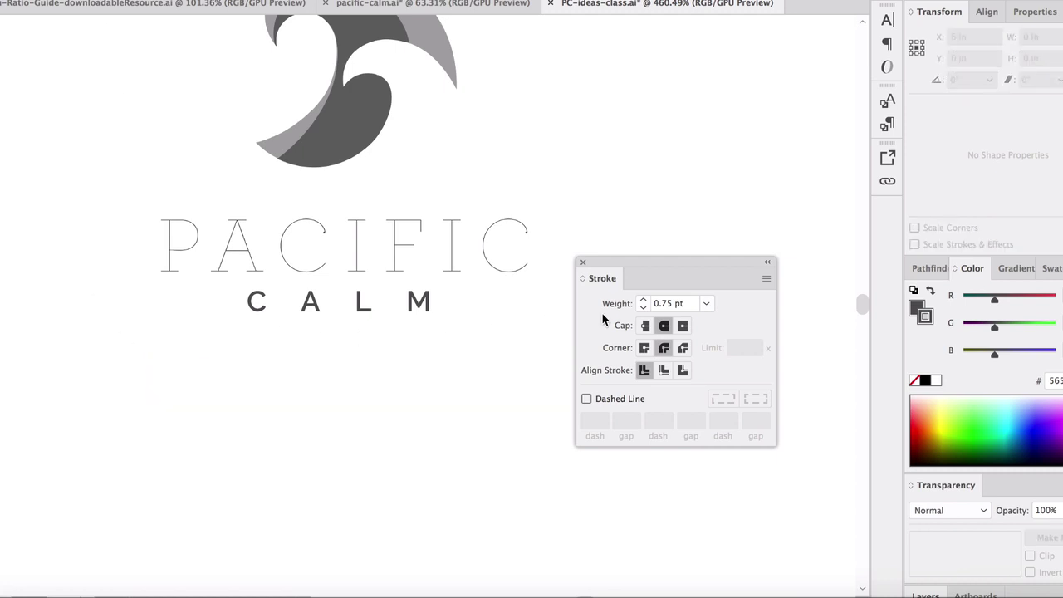
mouse_move(626, 272)
left_mouse_down()
mouse_move(728, 254)
mouse_move(973, 537)
left_mouse_up()
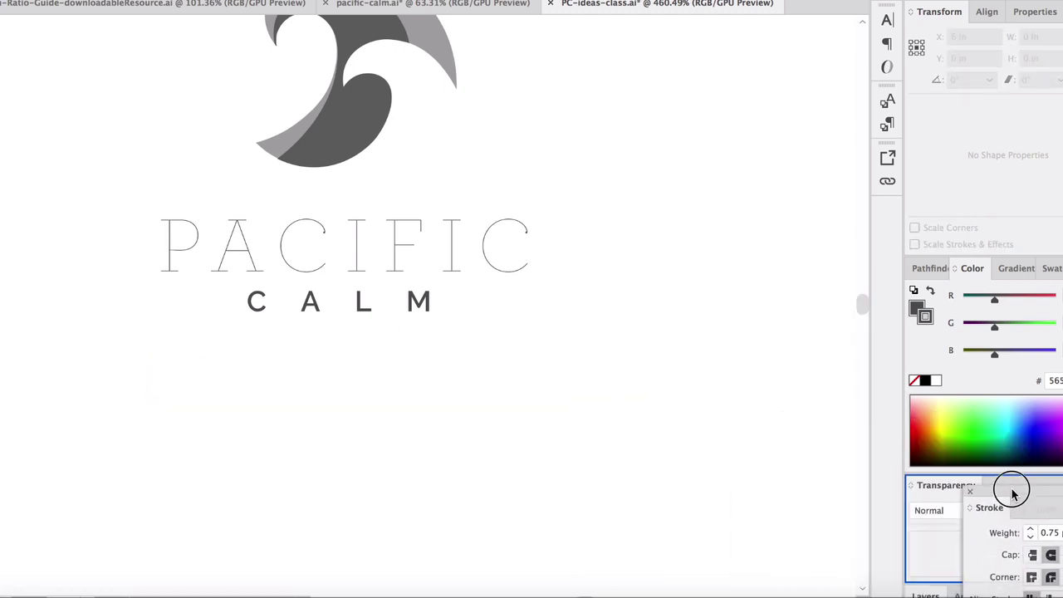
Check the font settings of the PACIFIC and CALM texts in the Didot version of the logo.
scroll(522, 310, "down", 3)
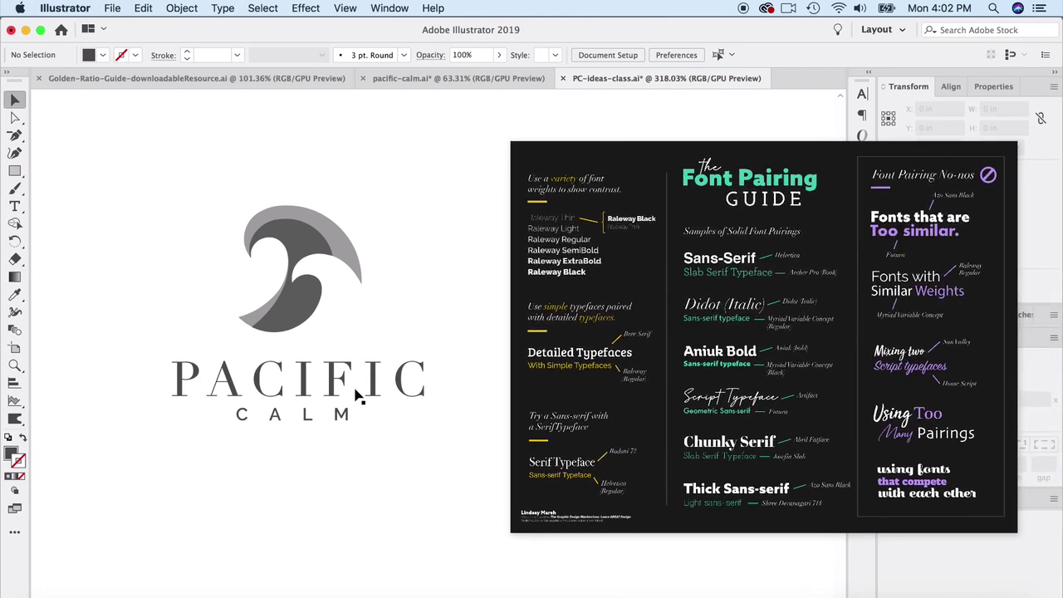
left_click(282, 387)
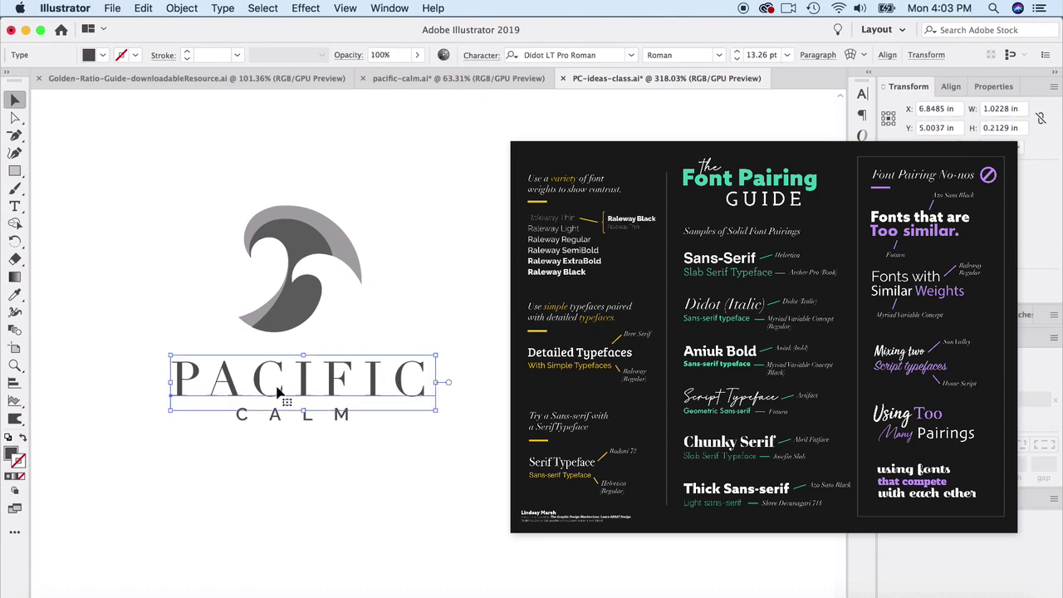
left_click(285, 417)
left_click(631, 443)
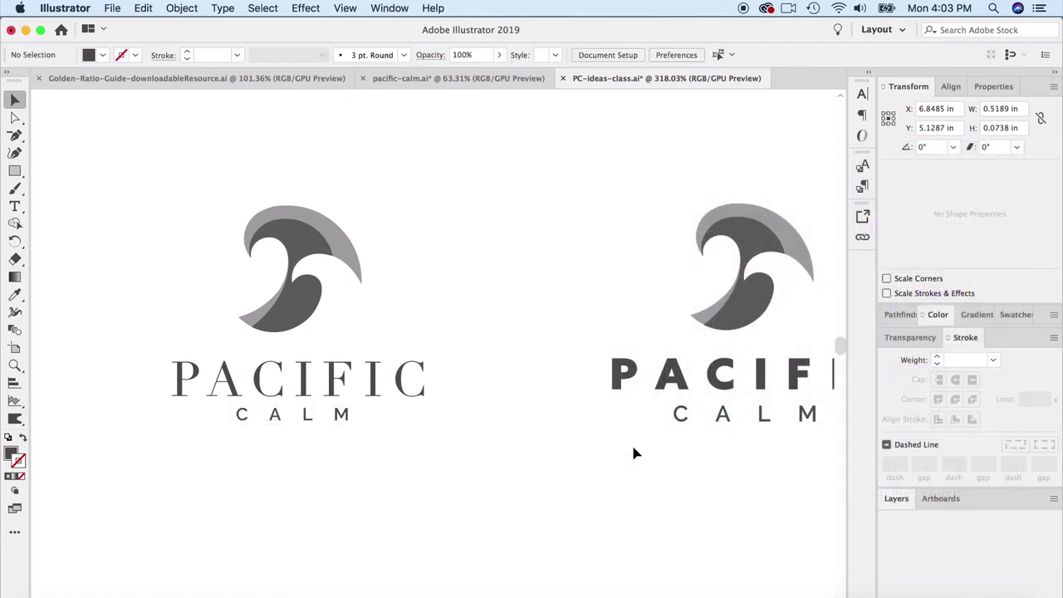
Set the CALM text beneath the bold, widely spaced PACIFIC to the Minion Variable Concept font in Regular style.
scroll(628, 447, "right", 3)
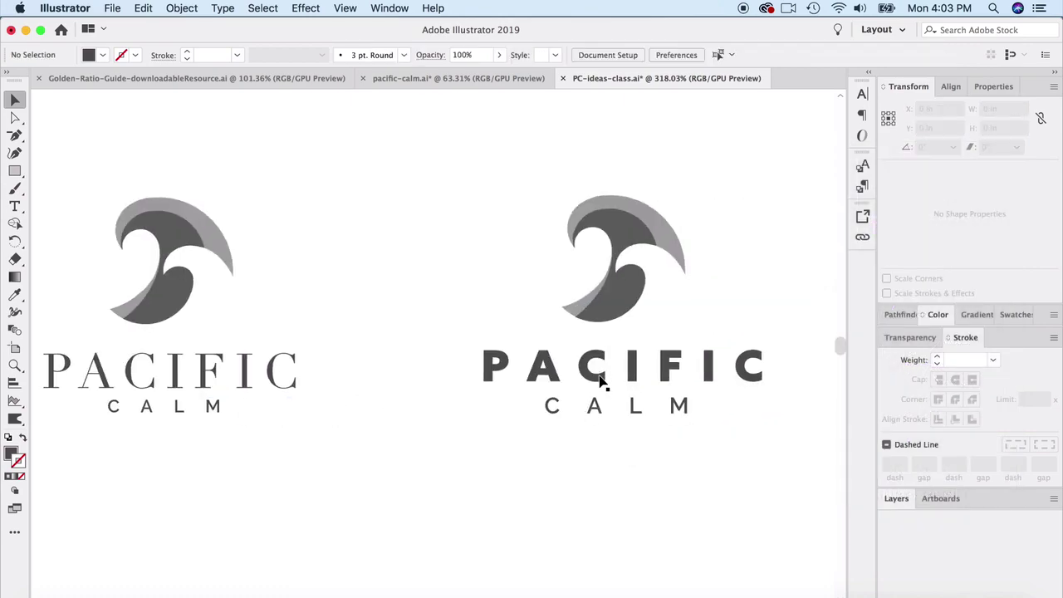
left_click(597, 417)
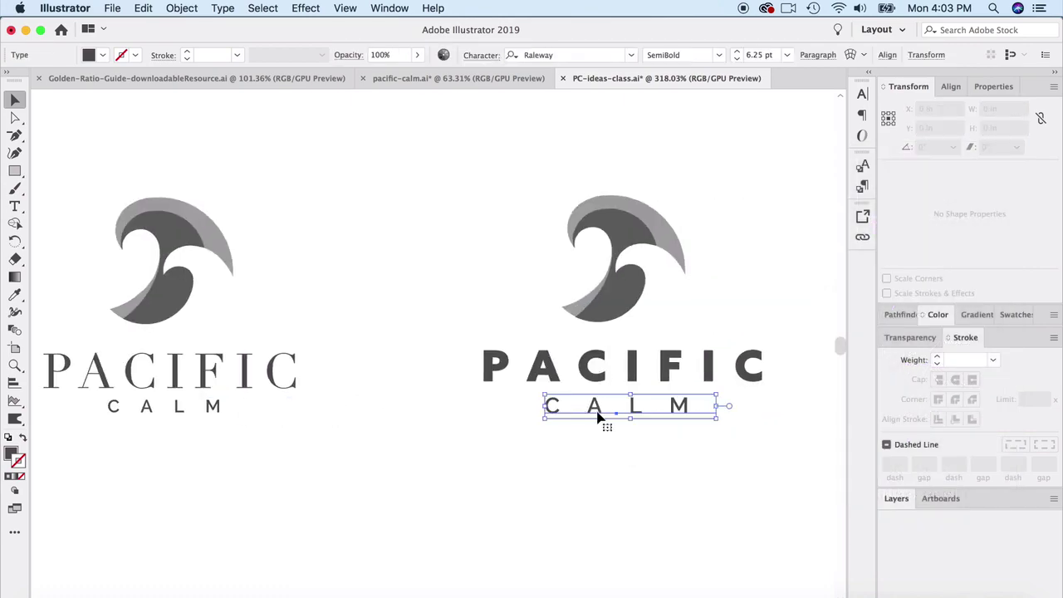
scroll(614, 412, "right", 5)
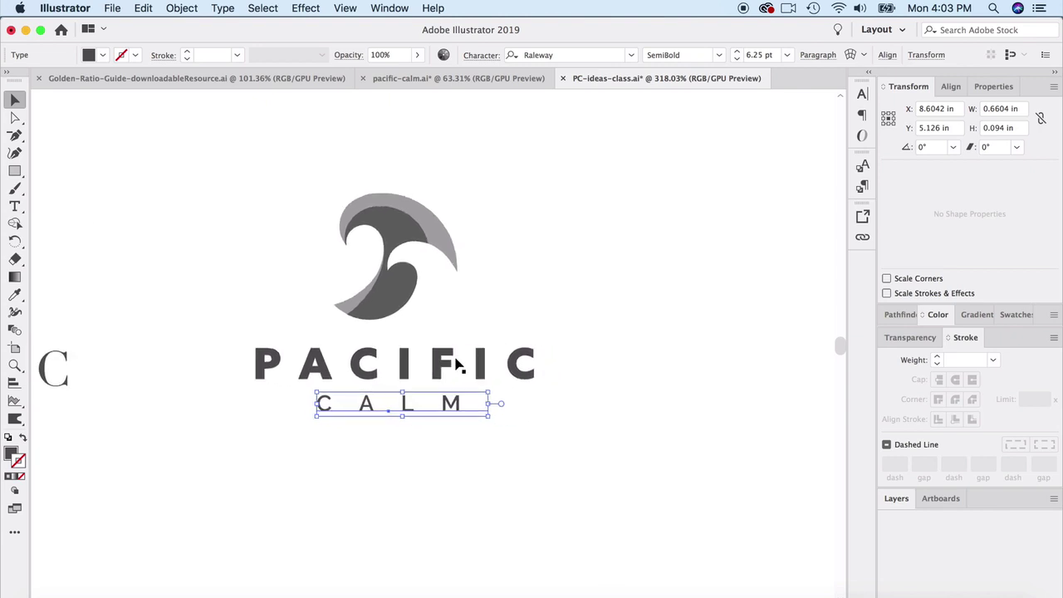
scroll(455, 363, "right", 2)
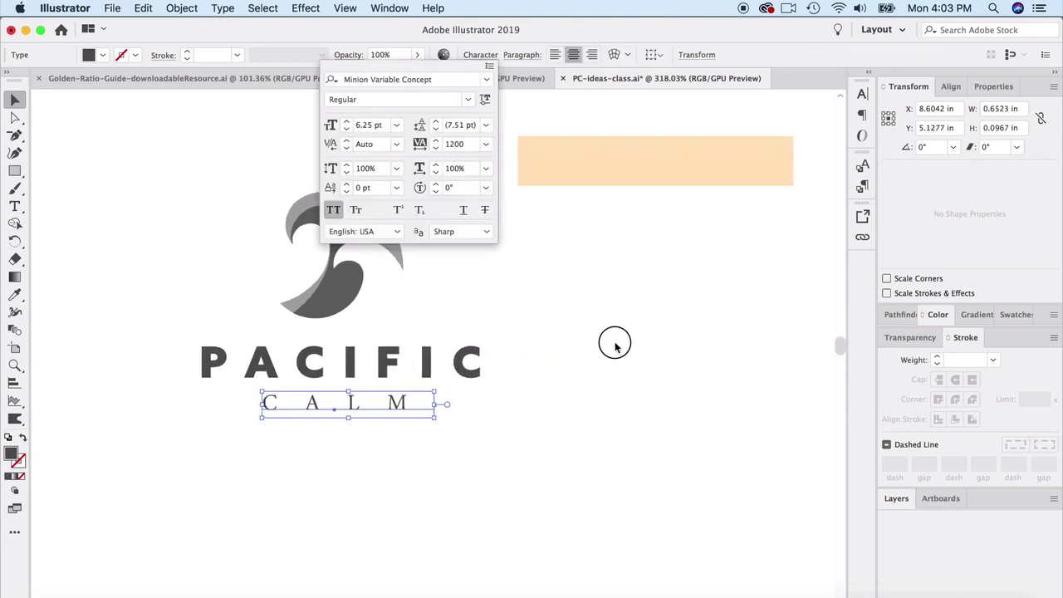
left_click(551, 350)
left_click(353, 407)
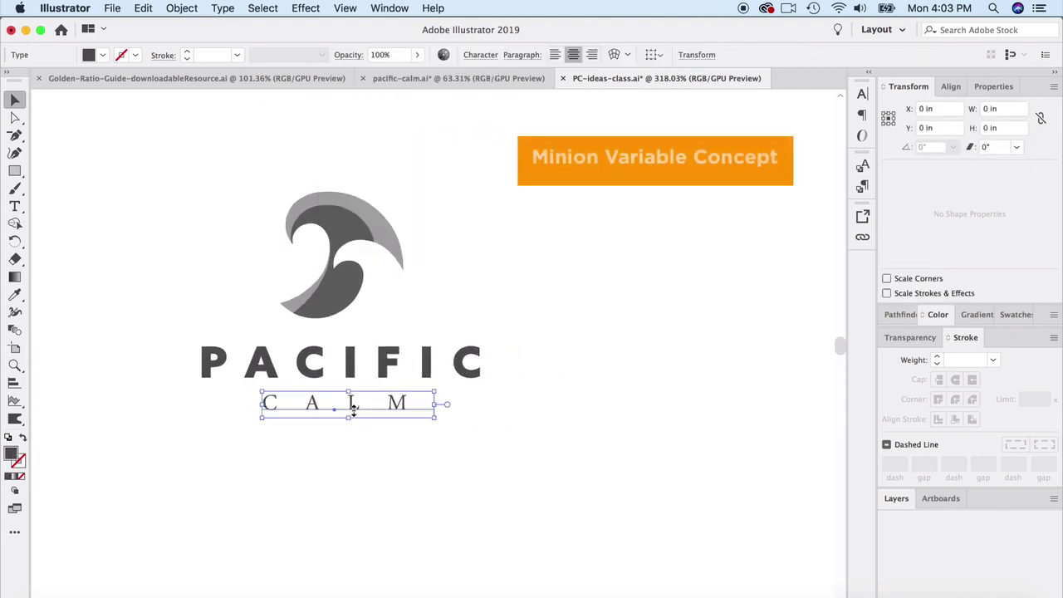
double_click(353, 407)
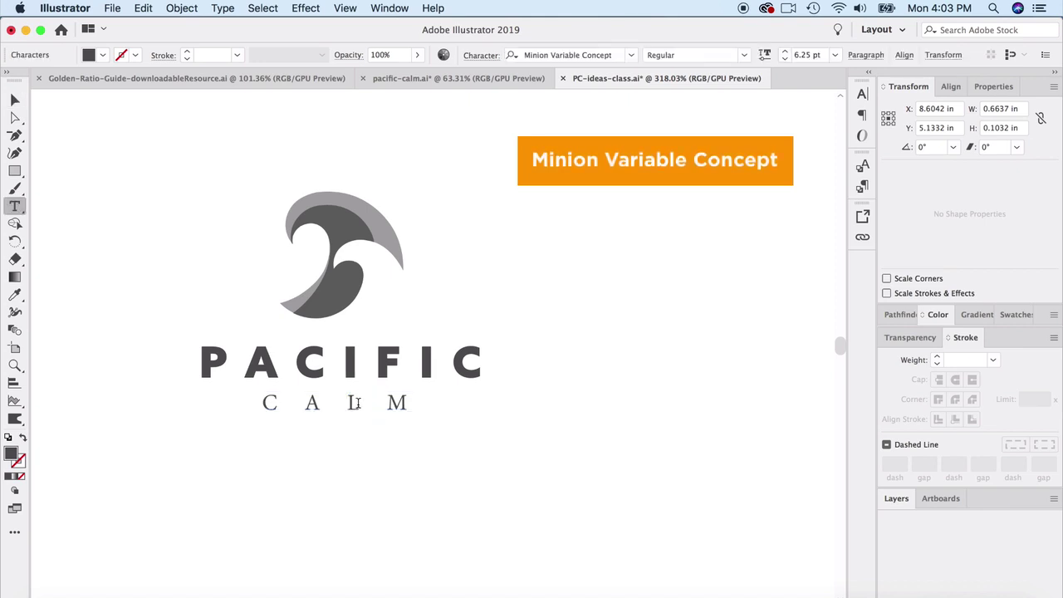
left_click(15, 99)
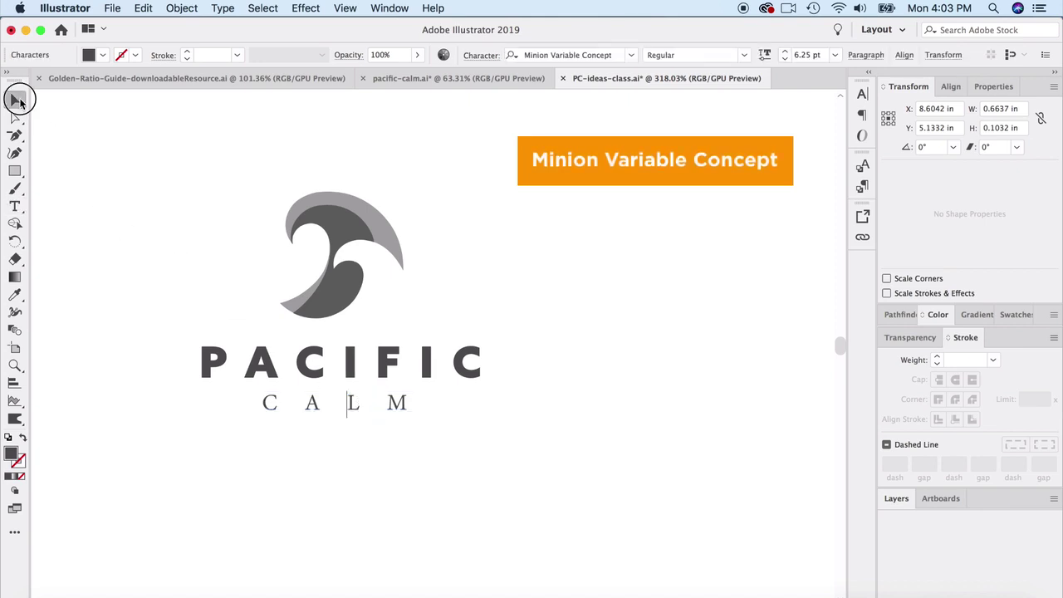
left_click(307, 366)
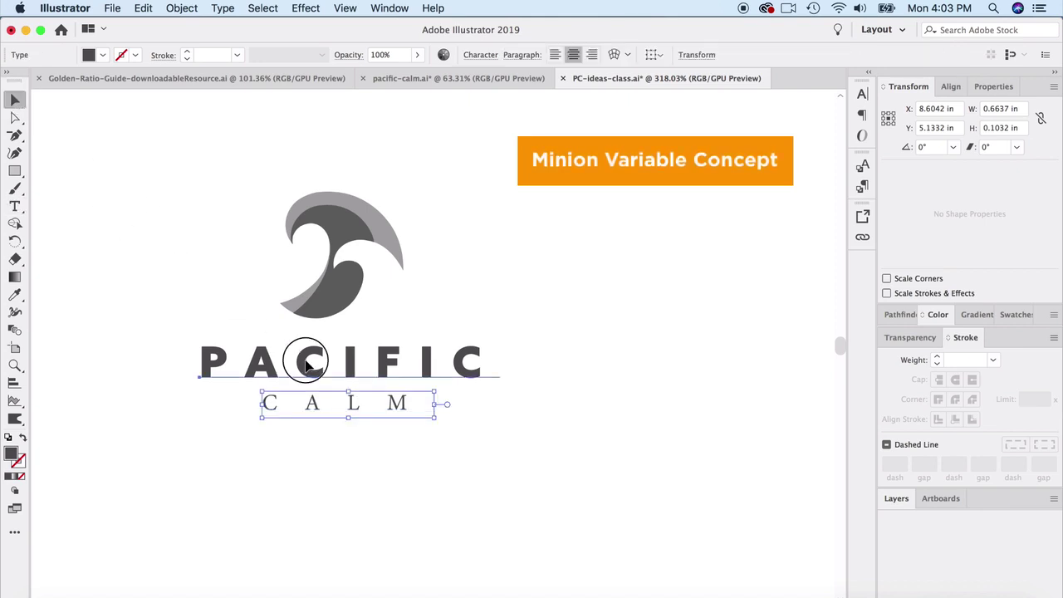
left_click(572, 379)
Delete the logo versions in the two rows except the one pairing bold sans-serif PACIFIC with serif CALM.
scroll(332, 407, "left", 2)
scroll(324, 405, "down", 5)
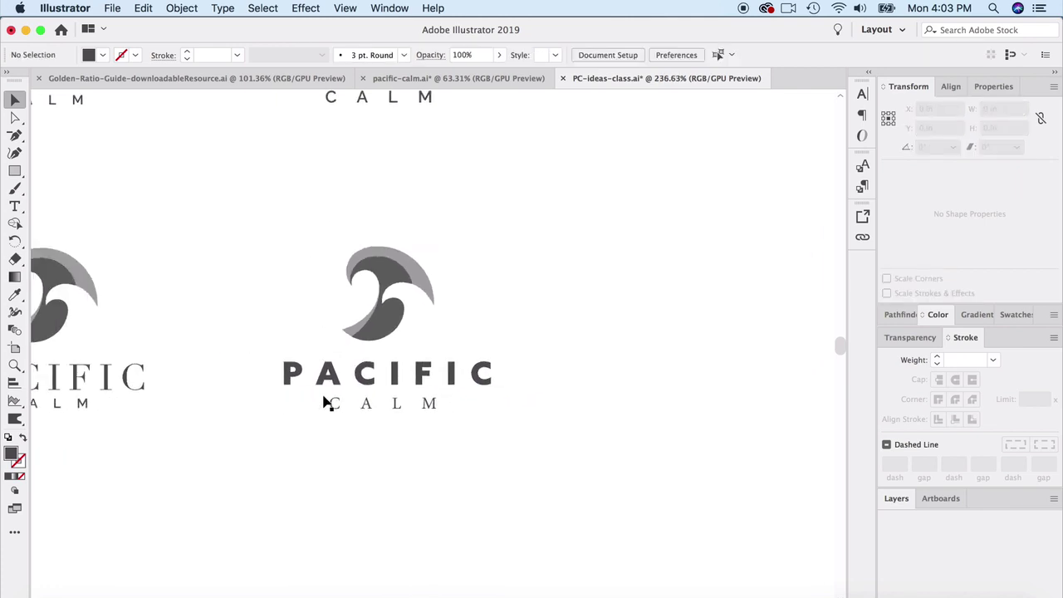
scroll(324, 404, "down", 8)
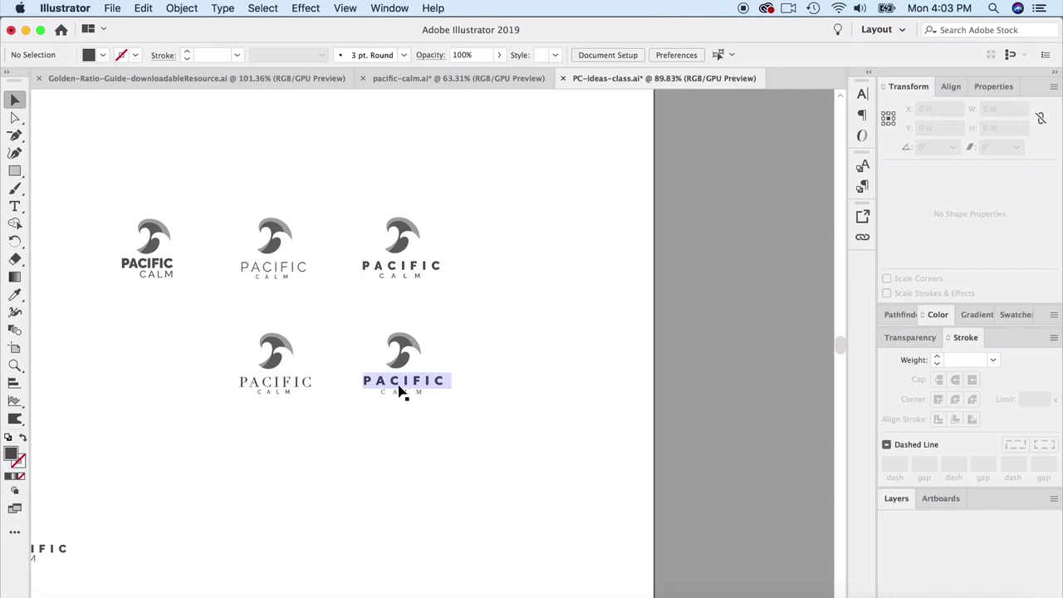
scroll(398, 393, "down", 3)
scroll(397, 394, "down", 2)
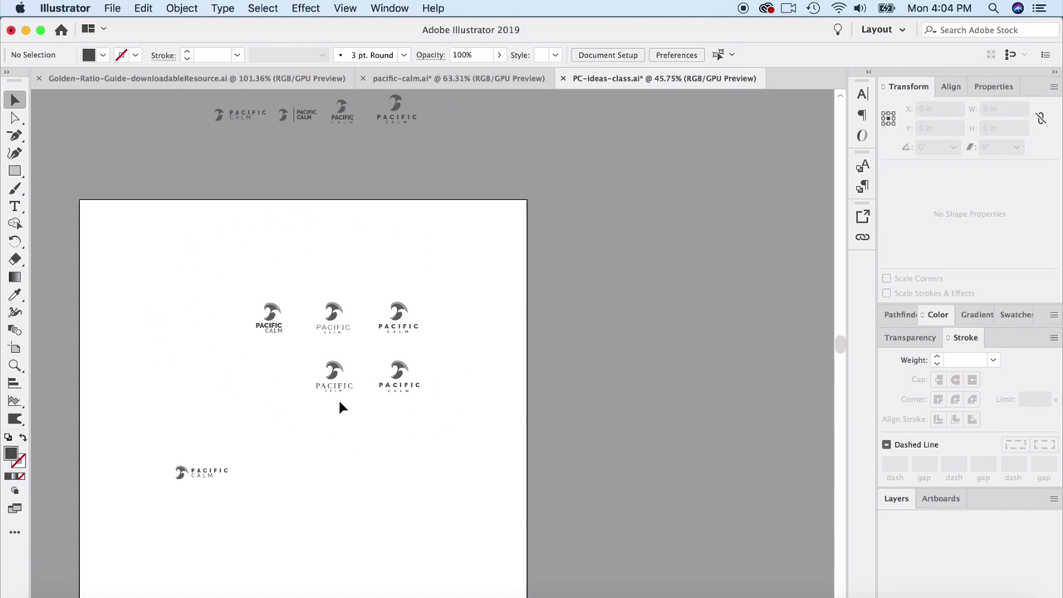
scroll(336, 406, "down", 2)
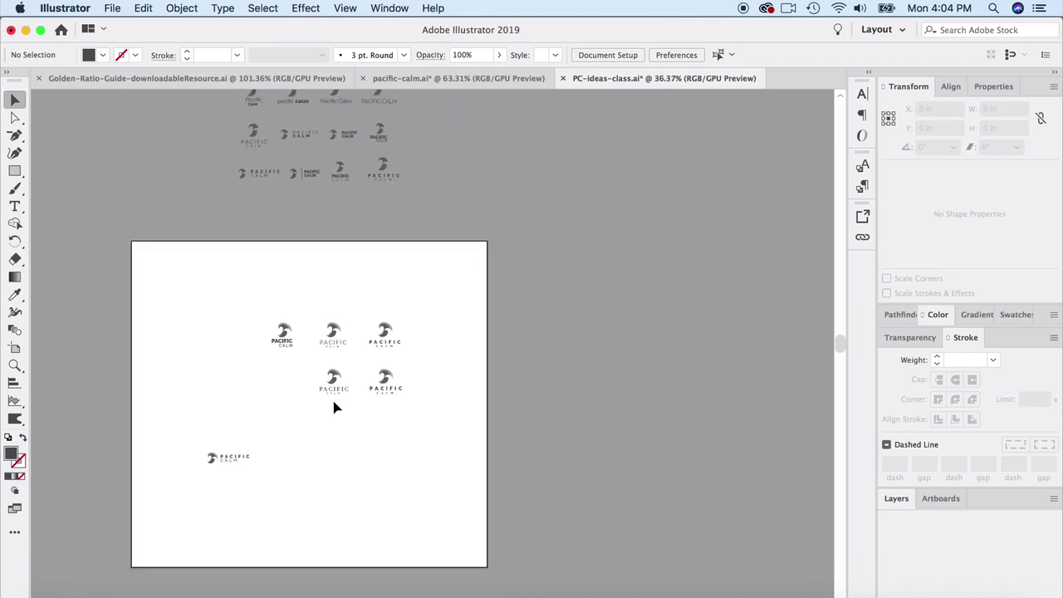
scroll(355, 375, "up", 9)
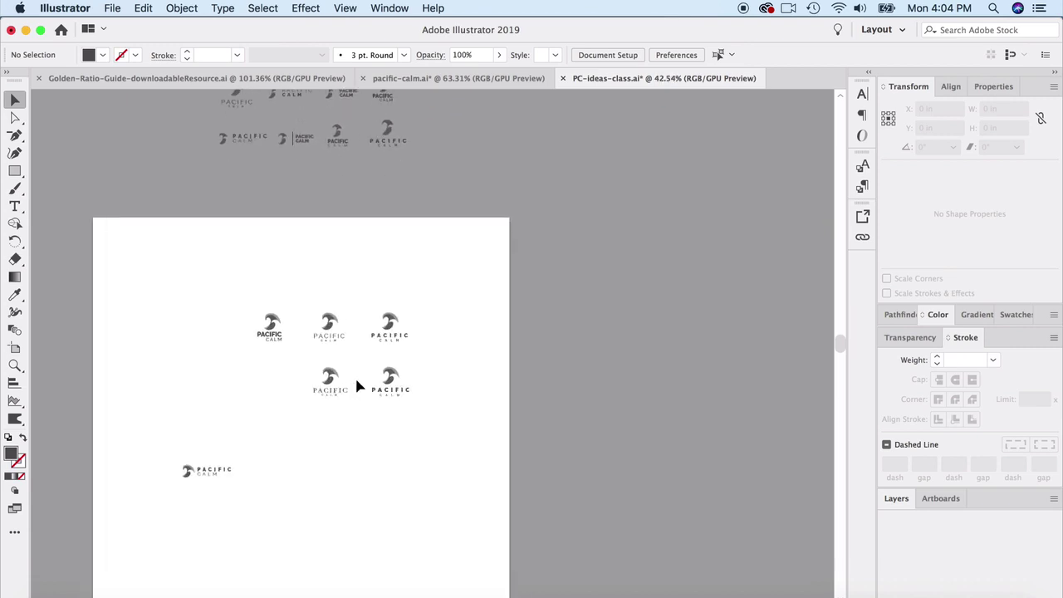
left_click(325, 444)
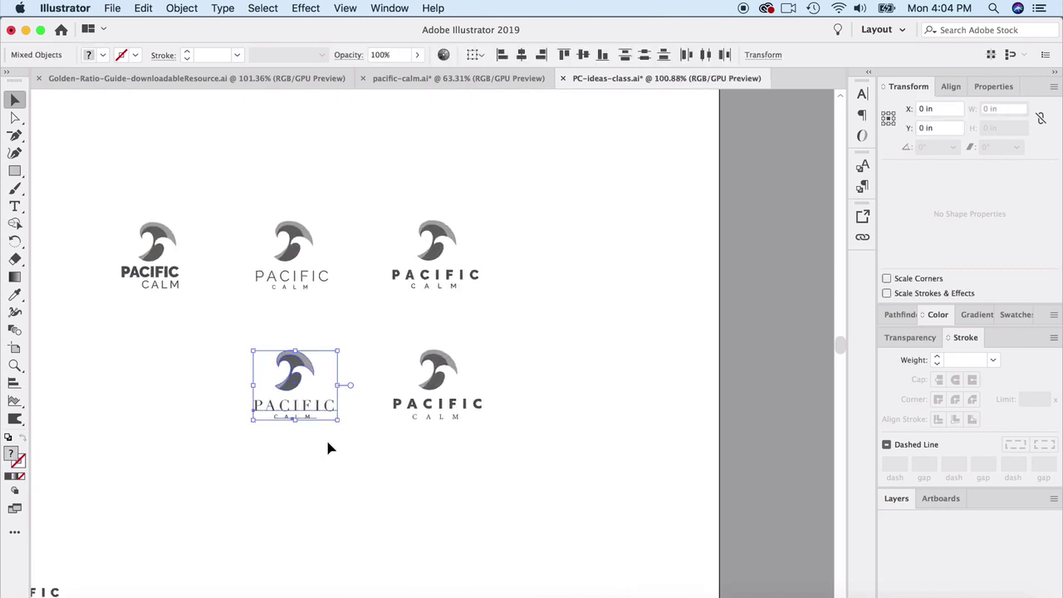
key("Delete")
left_click_drag(202, 242, 125, 208)
key("Delete")
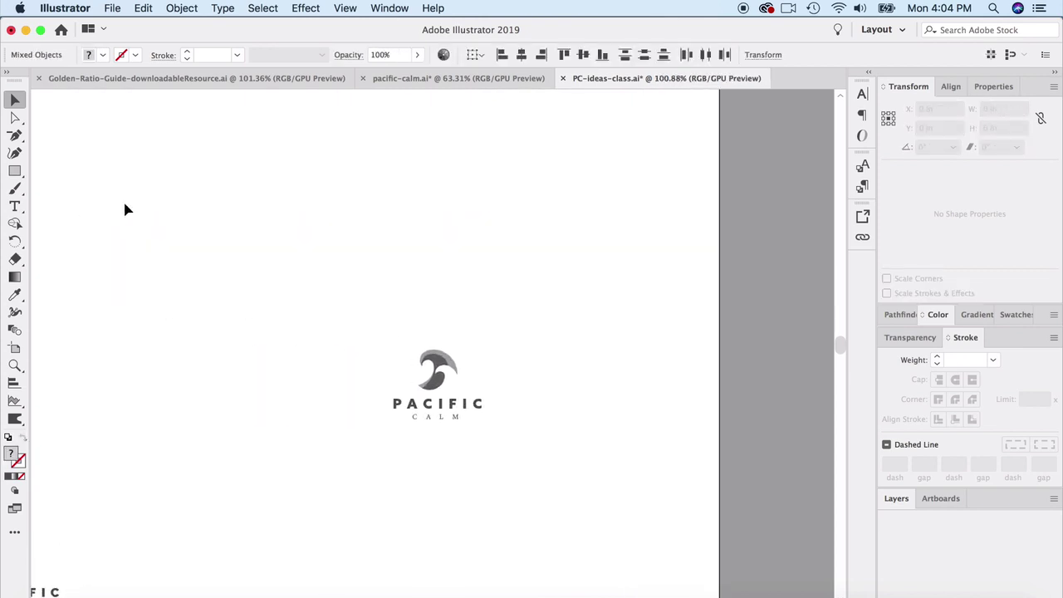
Move the remaining logo into the cleared area, enlarge it to about twice its size, and show the document grid.
left_click_drag(428, 362, 295, 338)
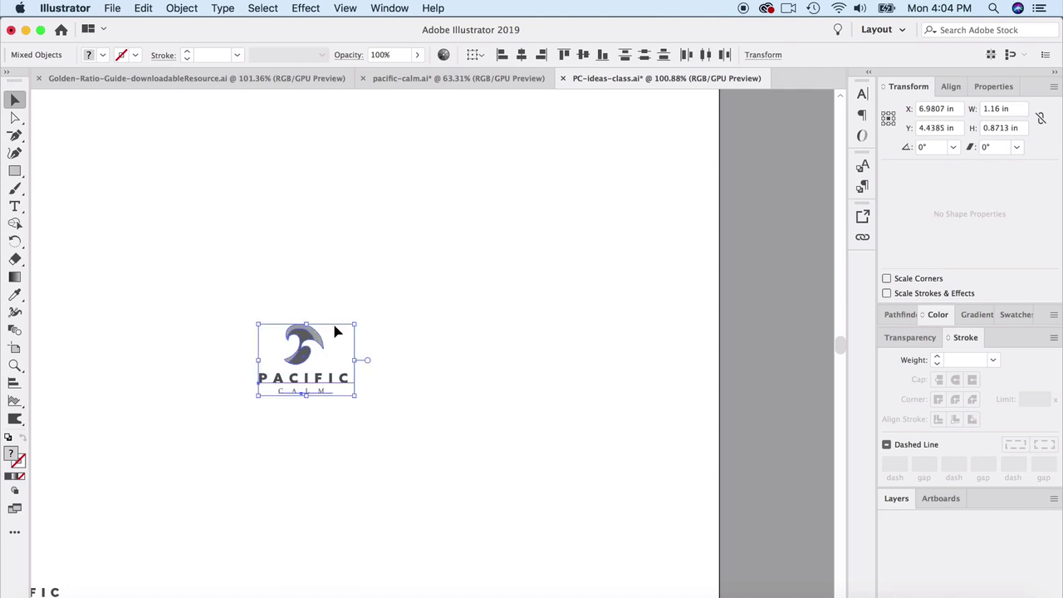
left_click_drag(355, 325, 461, 241)
left_click(519, 254)
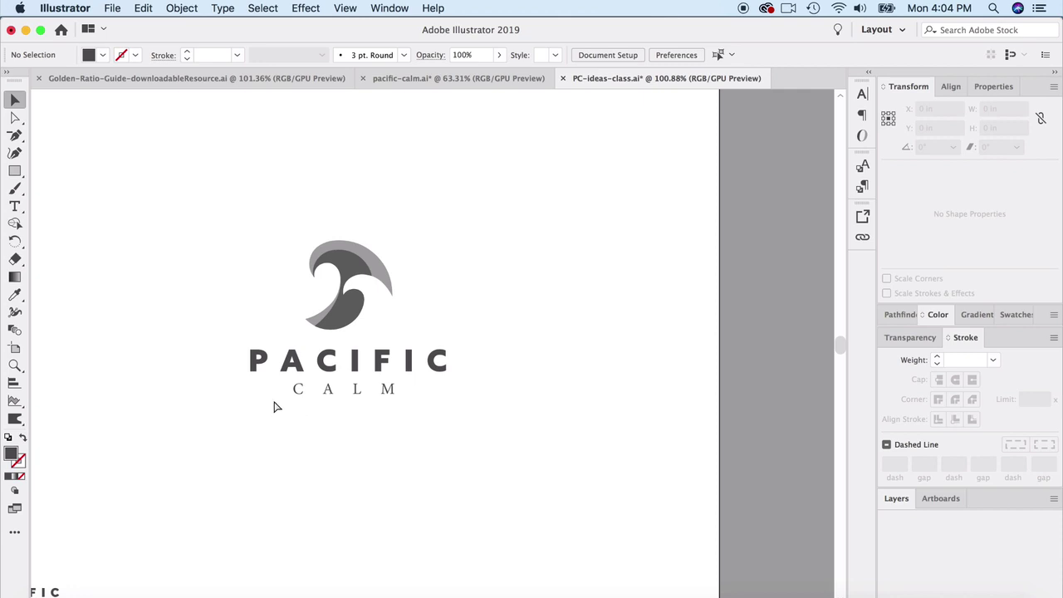
key("super+apostrophe")
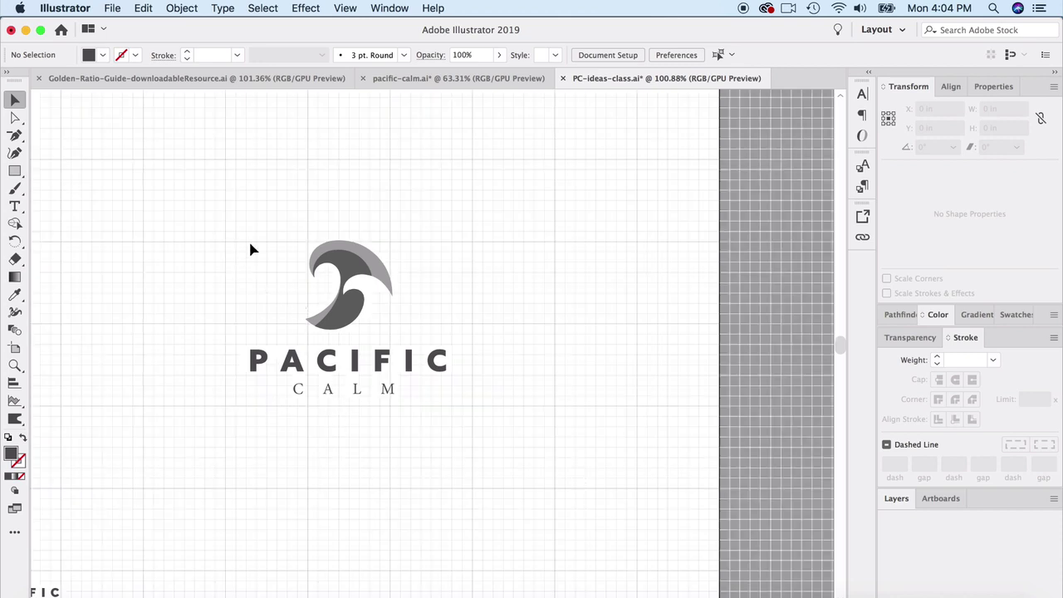